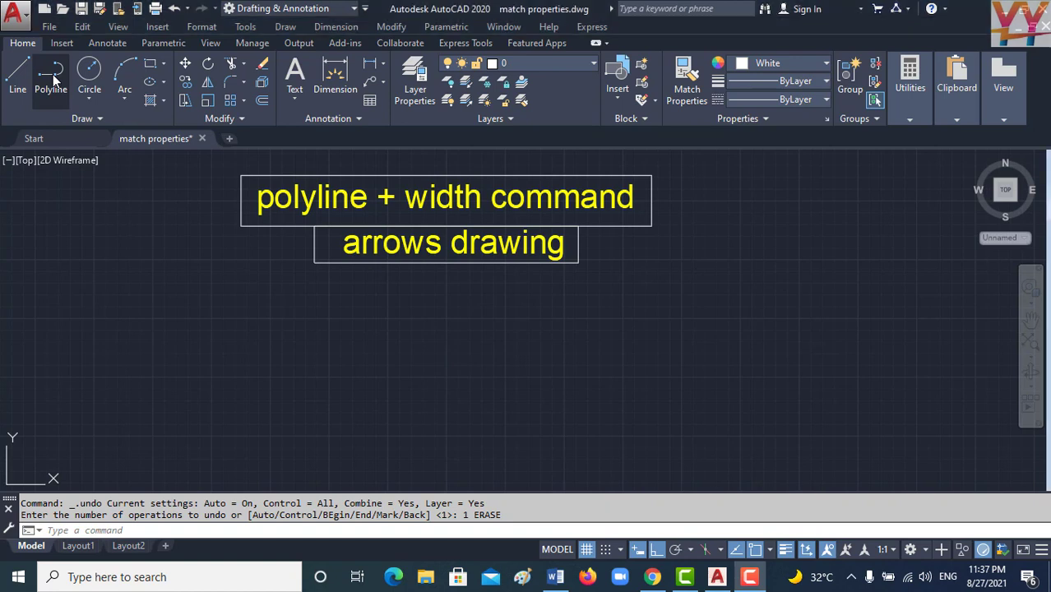
Start a polyline below the title text and draw a 25-unit vertical shaft upward with starting and ending width 2
click(53, 81)
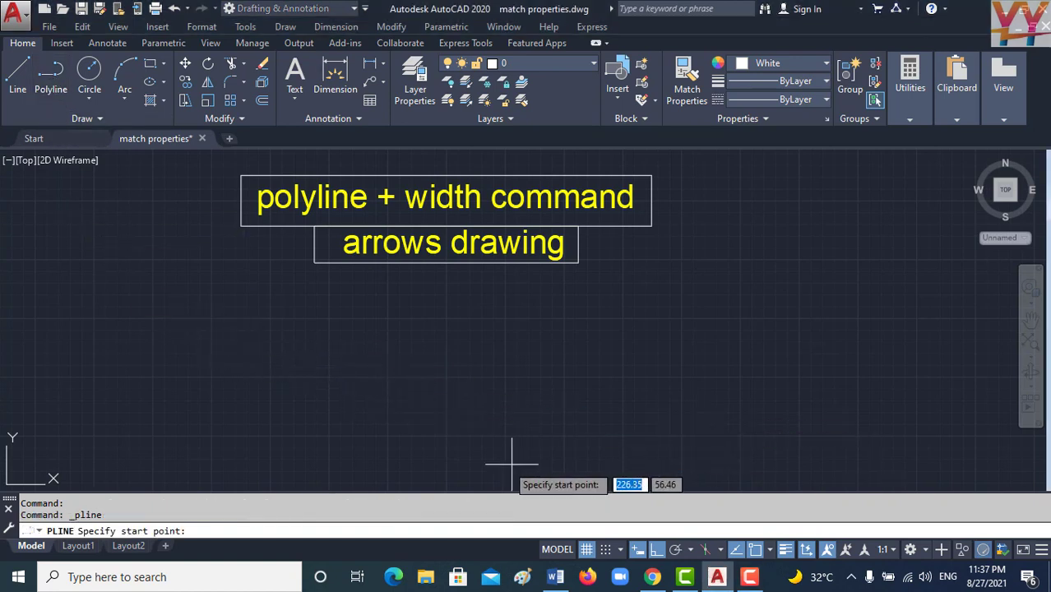
click(445, 436)
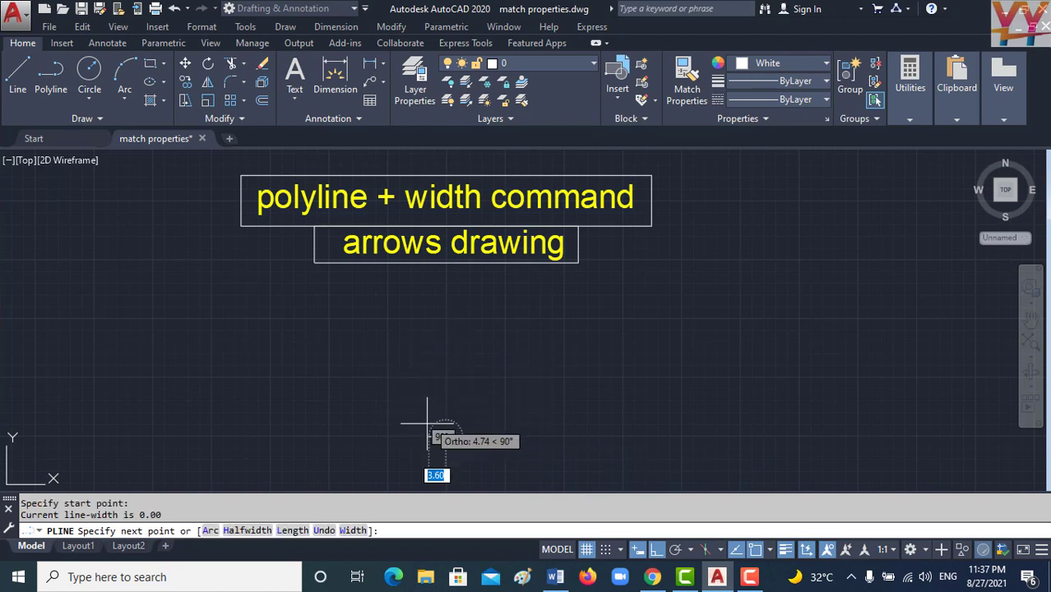
click(352, 530)
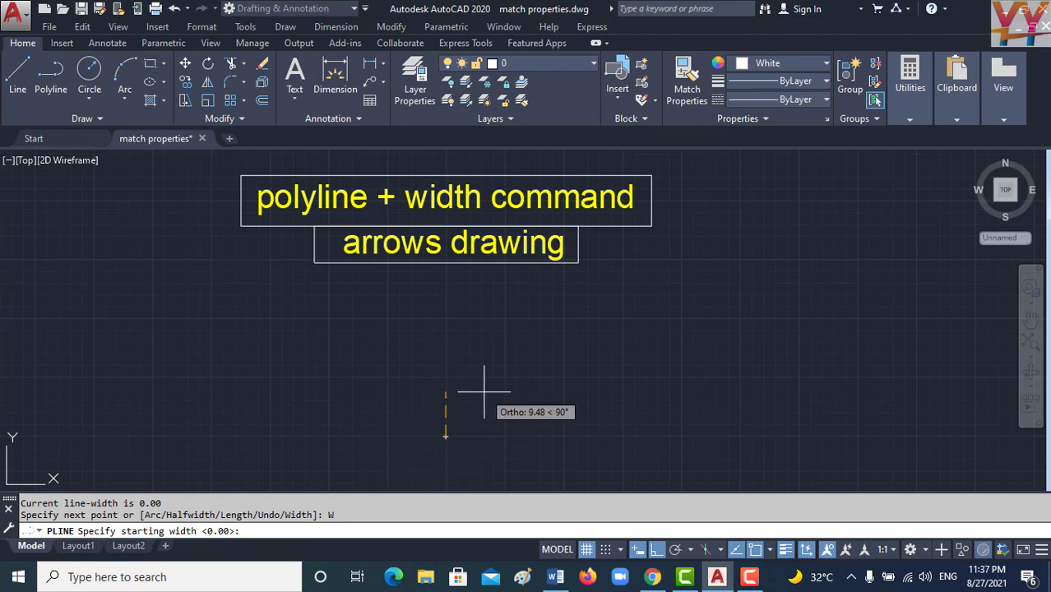
text(2)
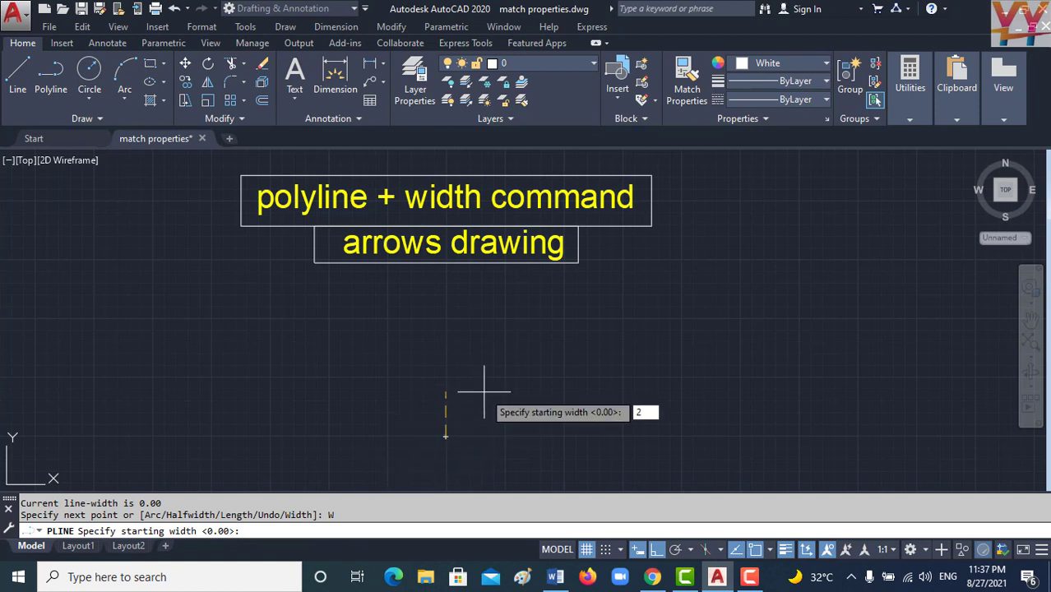
key(Return)
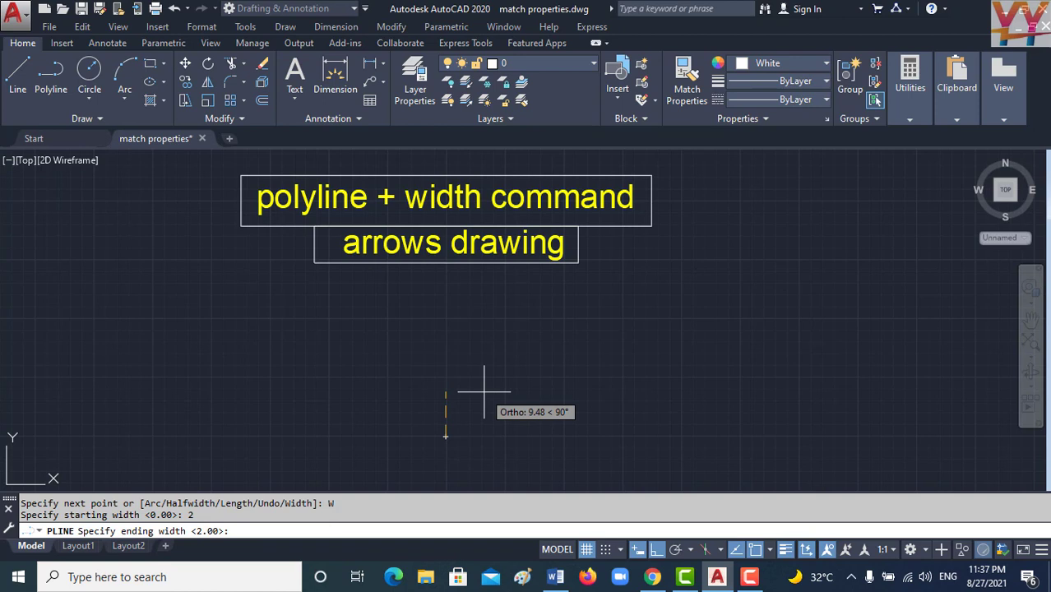
key(Return)
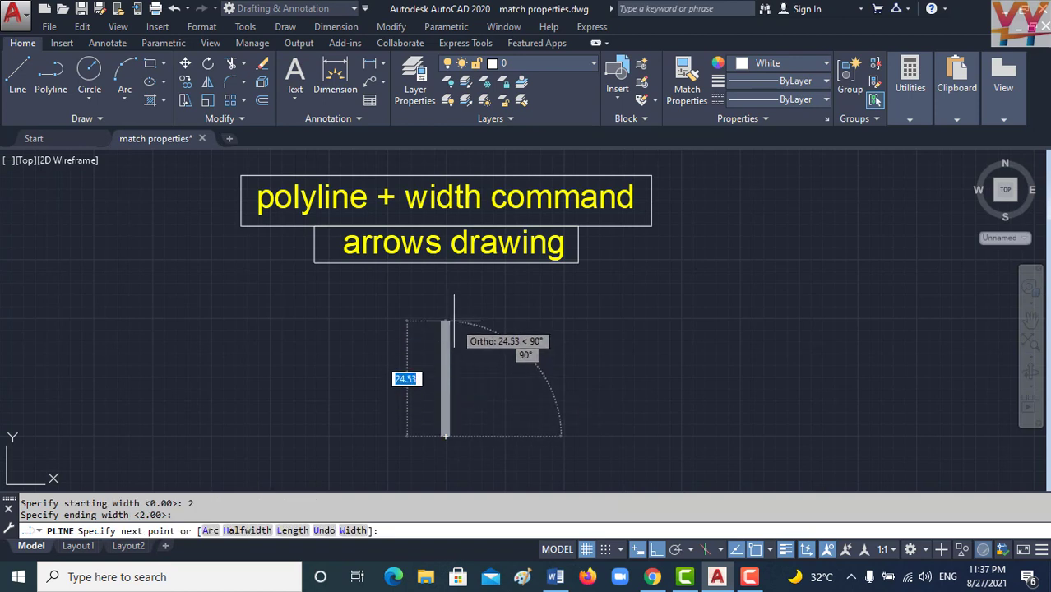
text(25)
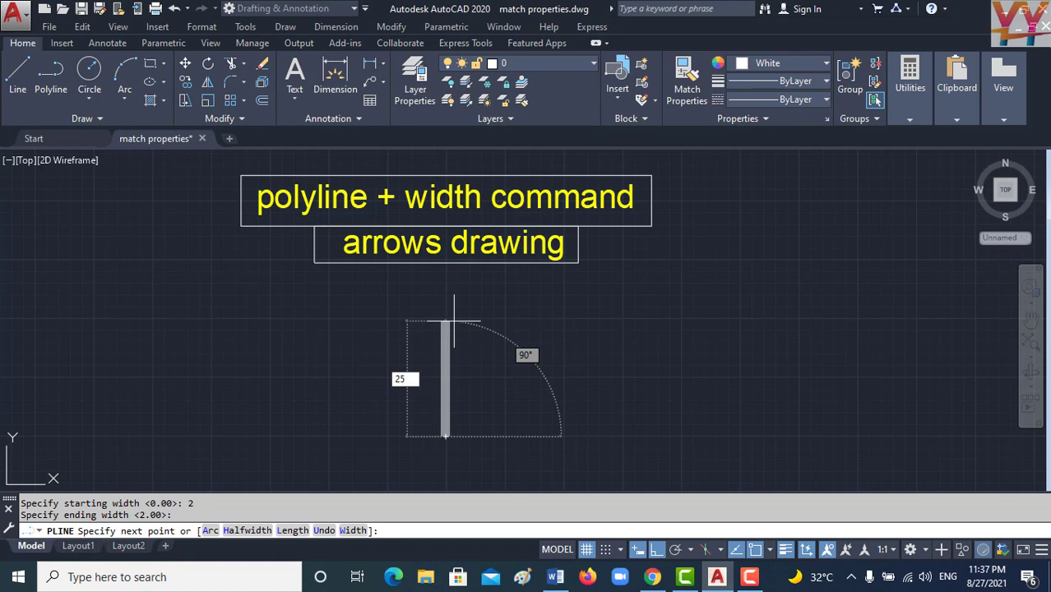
key(Return)
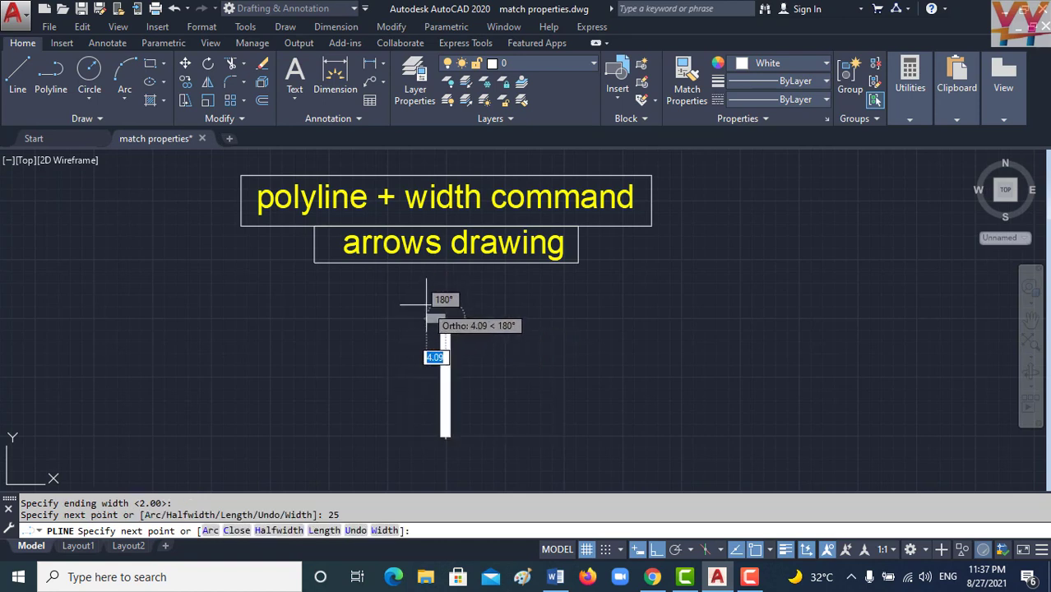
Add a 10-unit arrowhead on top of the shaft, tapering from width 6 to 0, and end the polyline
click(384, 530)
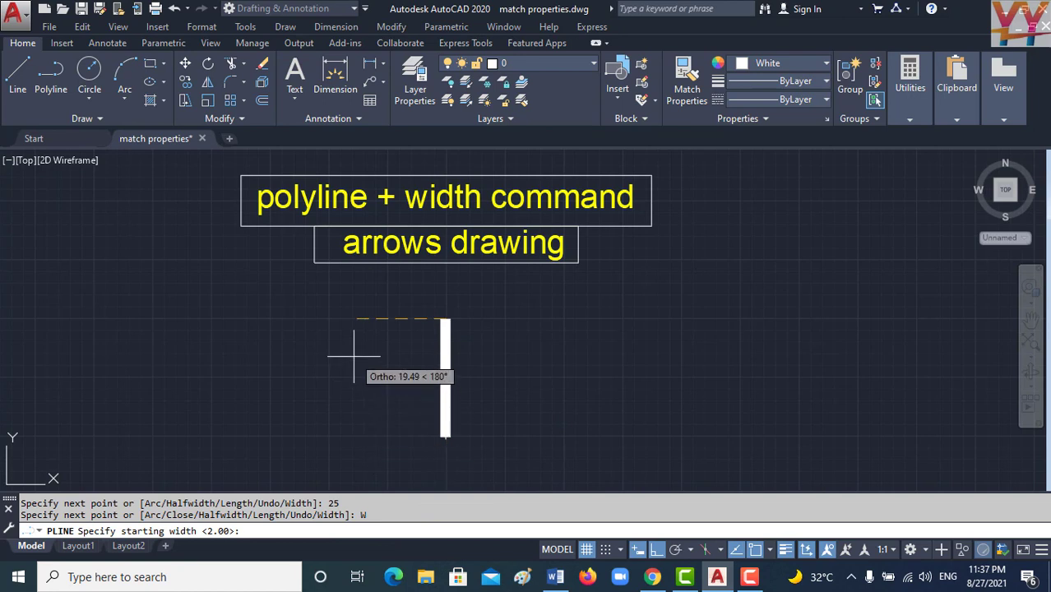
text(6)
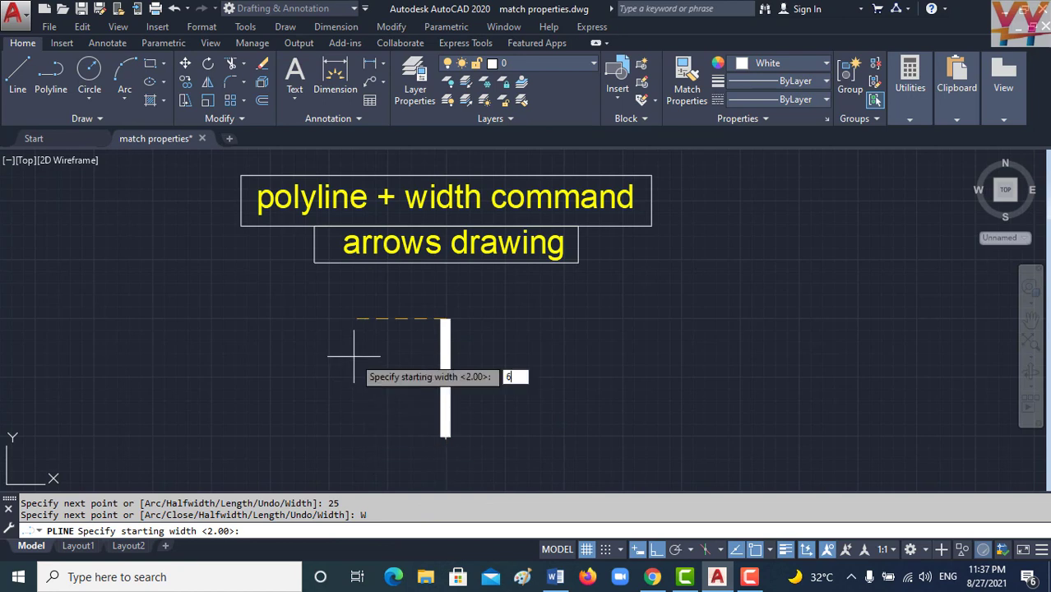
key(Return)
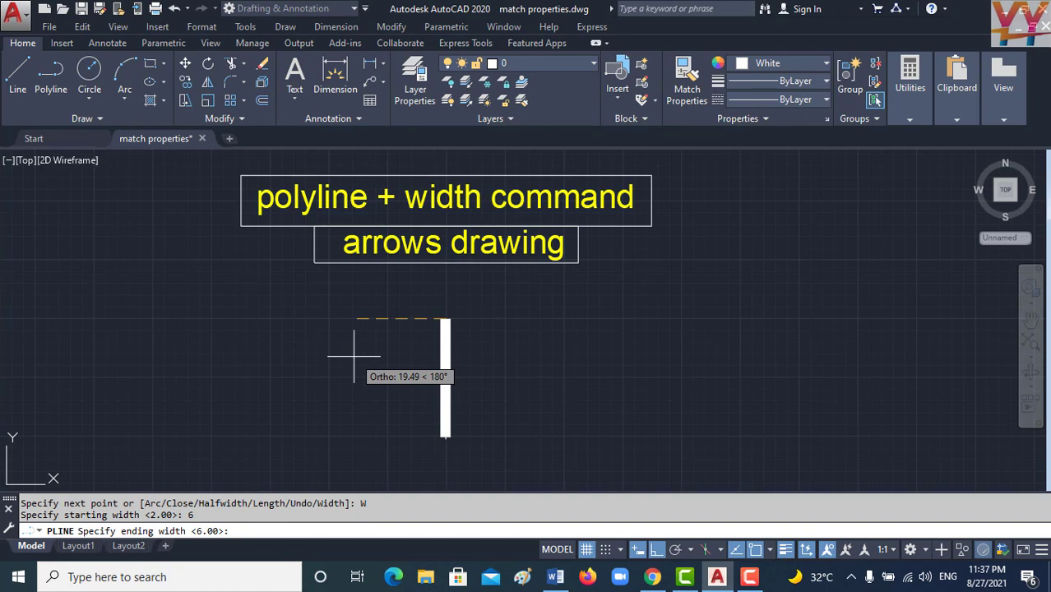
text(0)
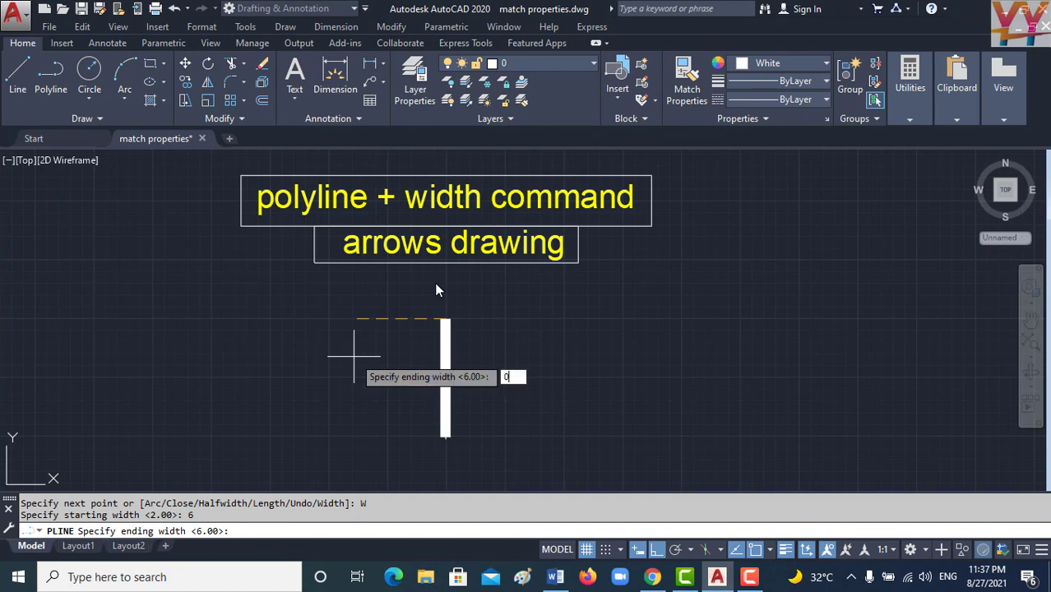
key(Return)
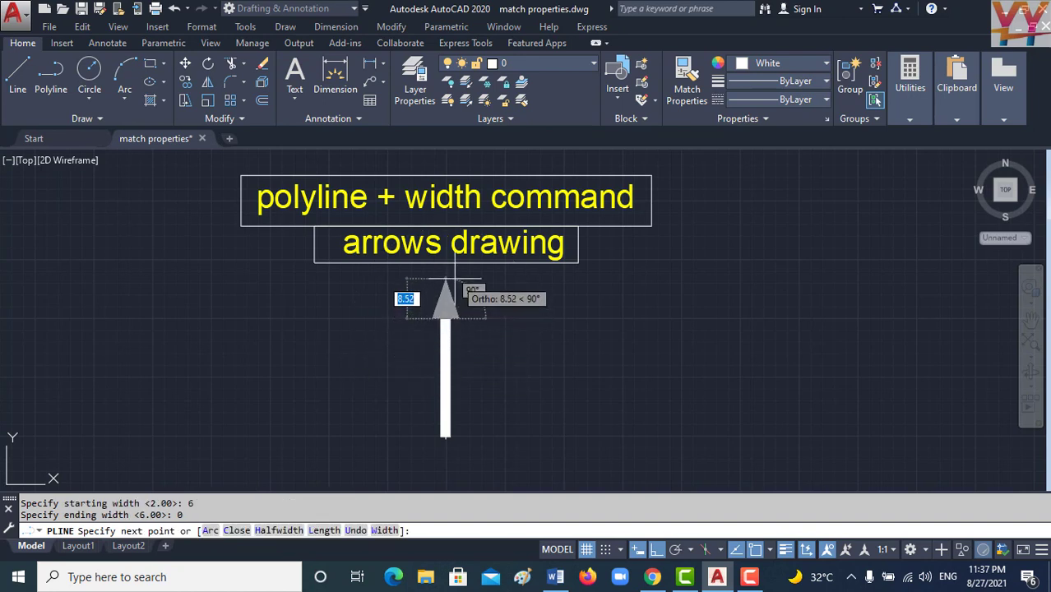
text(1)
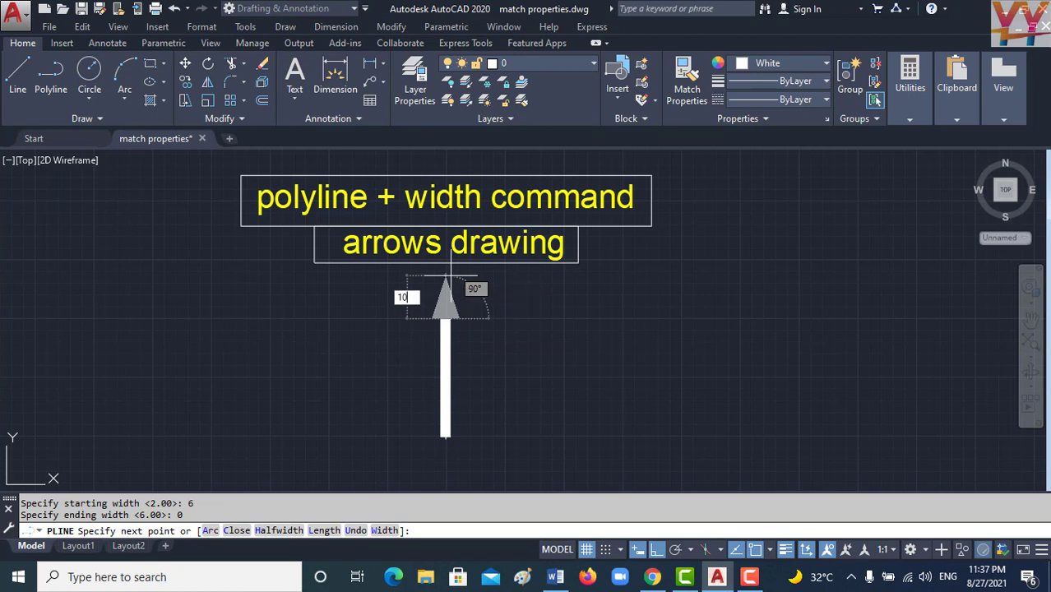
text(0)
key(Return)
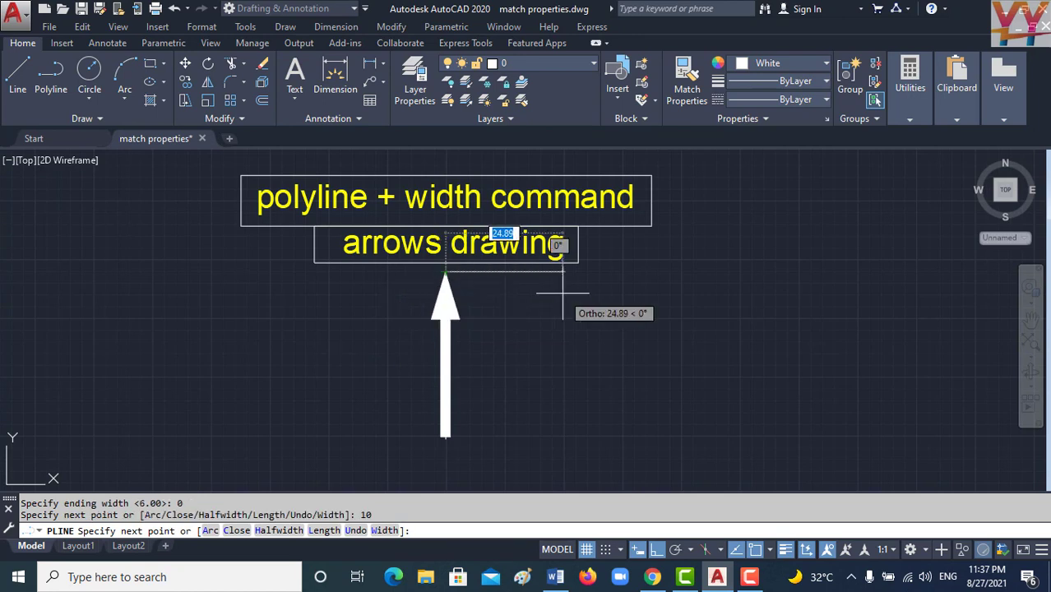
key(Escape)
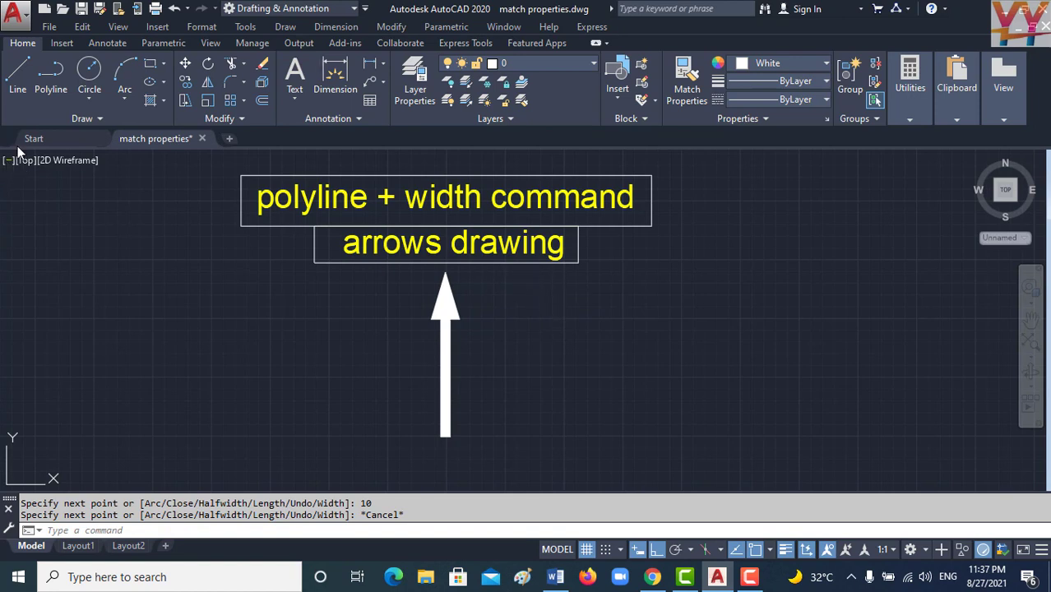
Start a second polyline to the right of the straight arrow and draw a 25-unit vertical shaft upward with constant width 2
click(54, 76)
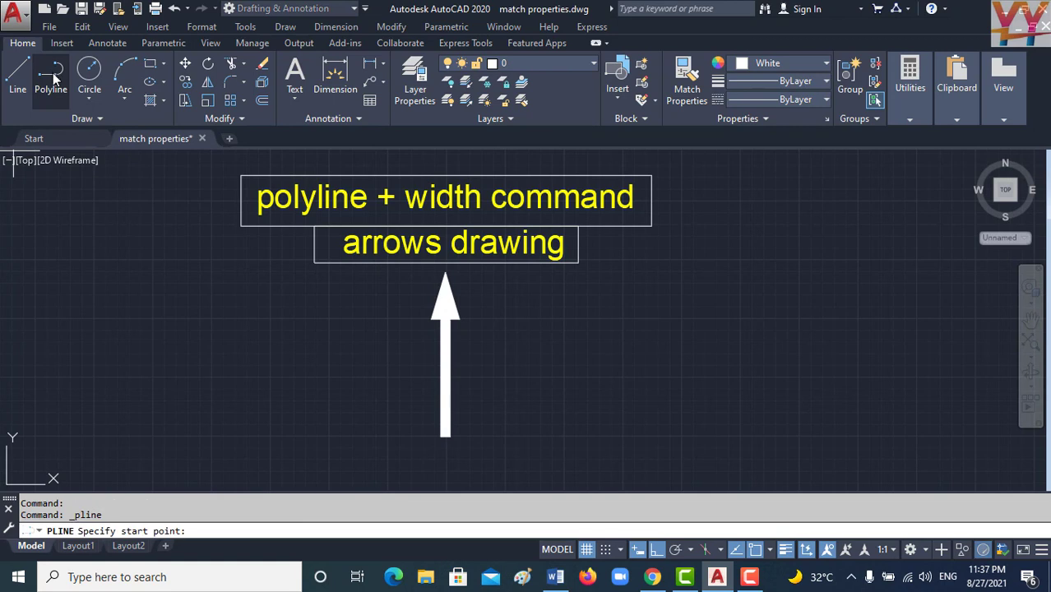
click(565, 434)
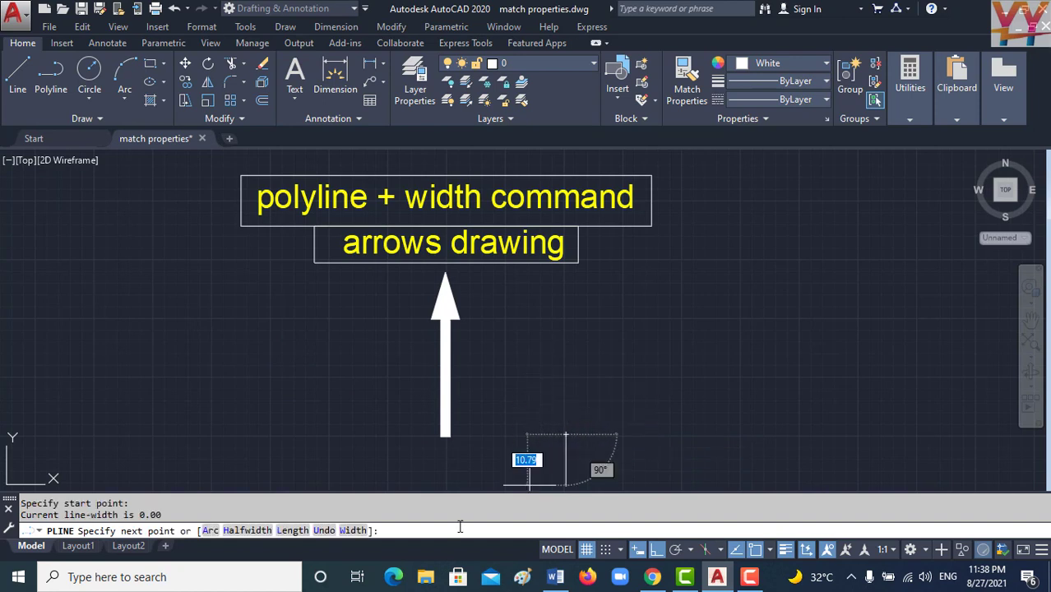
click(354, 531)
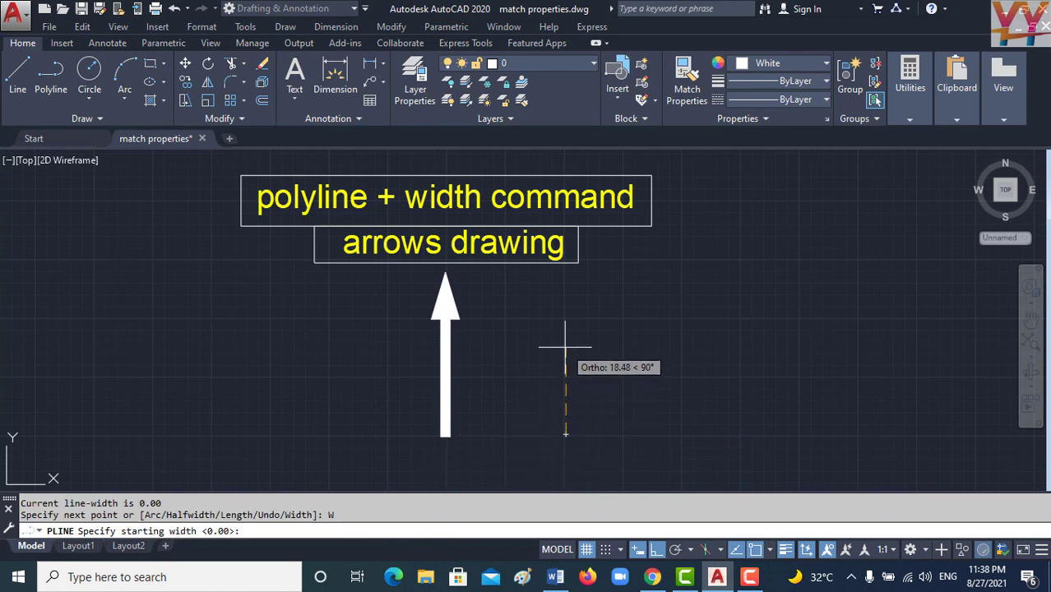
text(2)
key(Return)
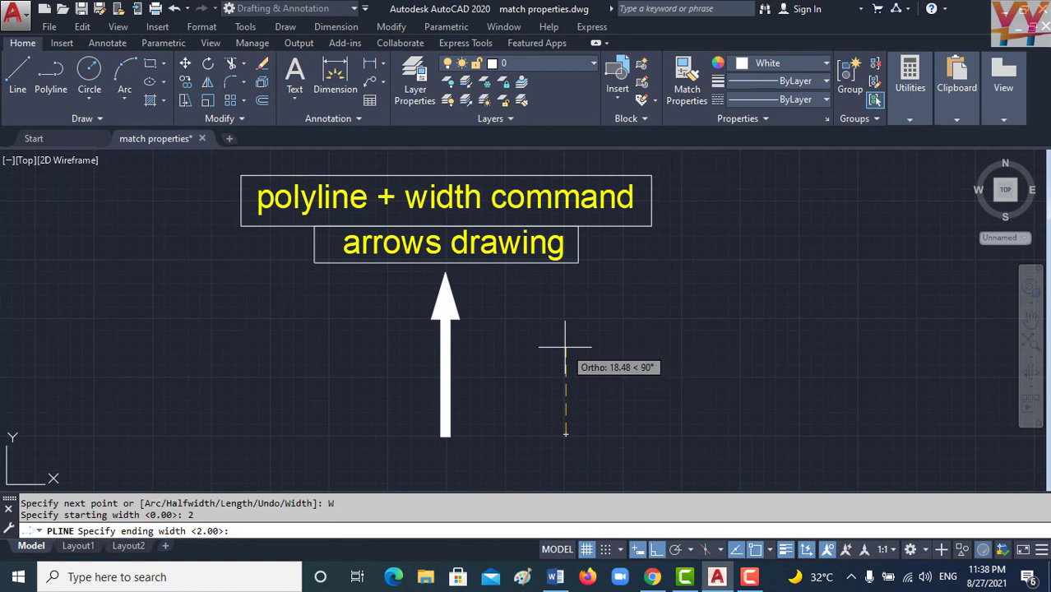
text(2)
key(Return)
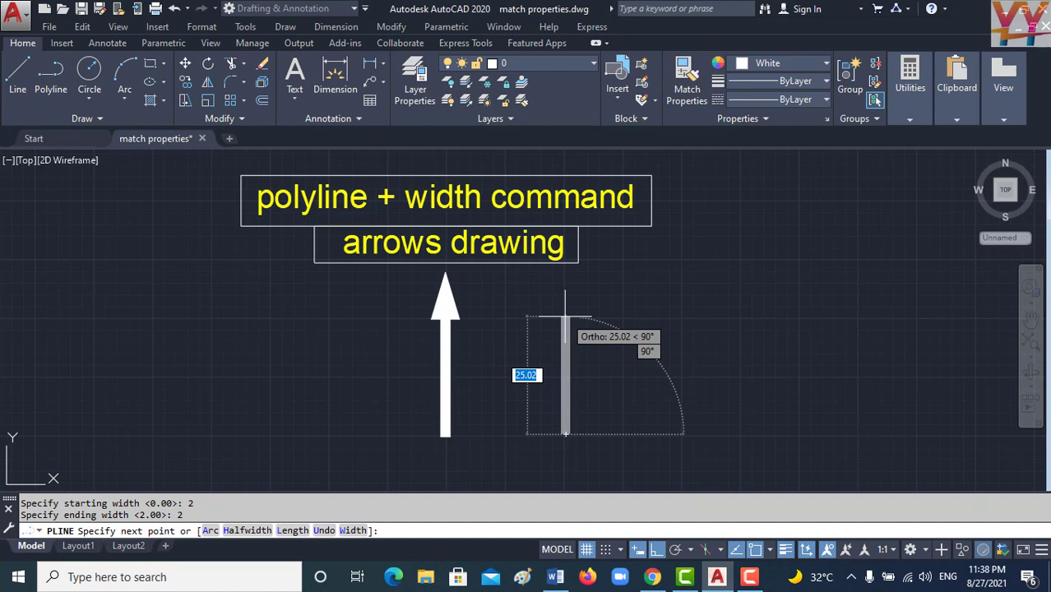
text(25)
key(Return)
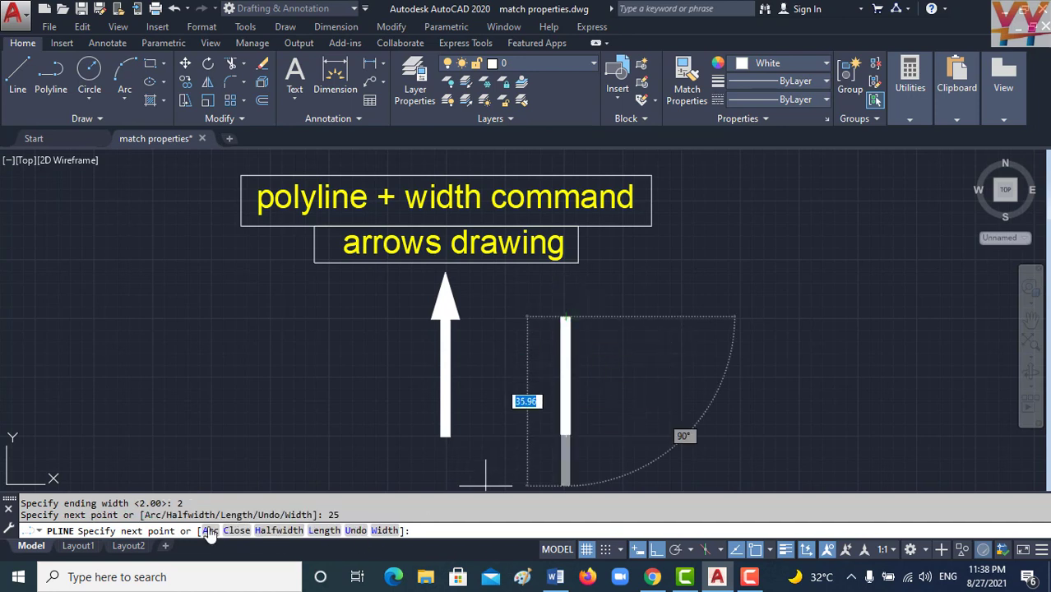
Continue the second polyline with an arc that curves over to an endpoint 15 units to the right
click(210, 531)
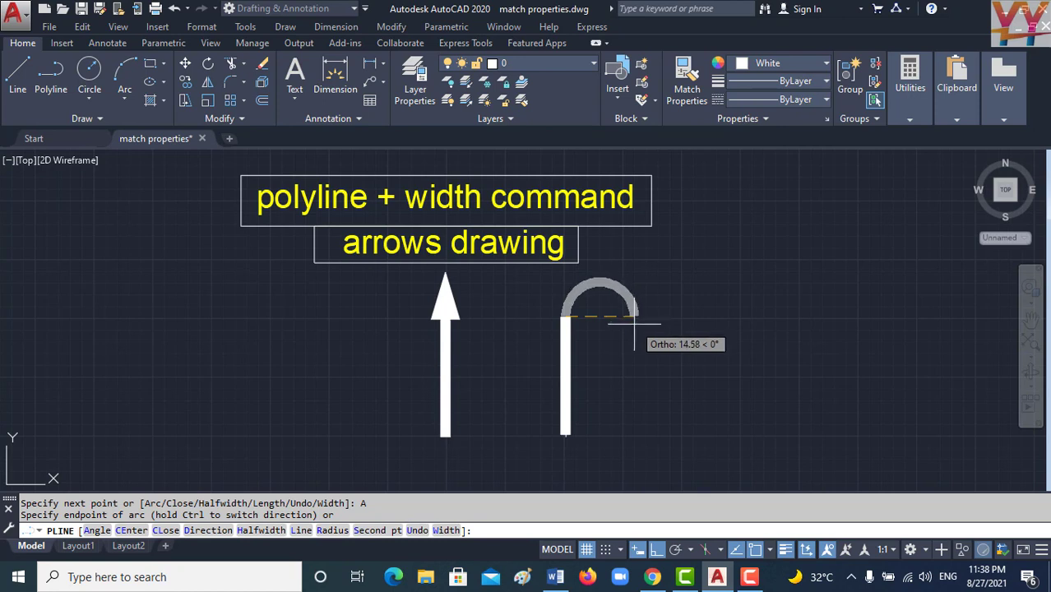
text(1)
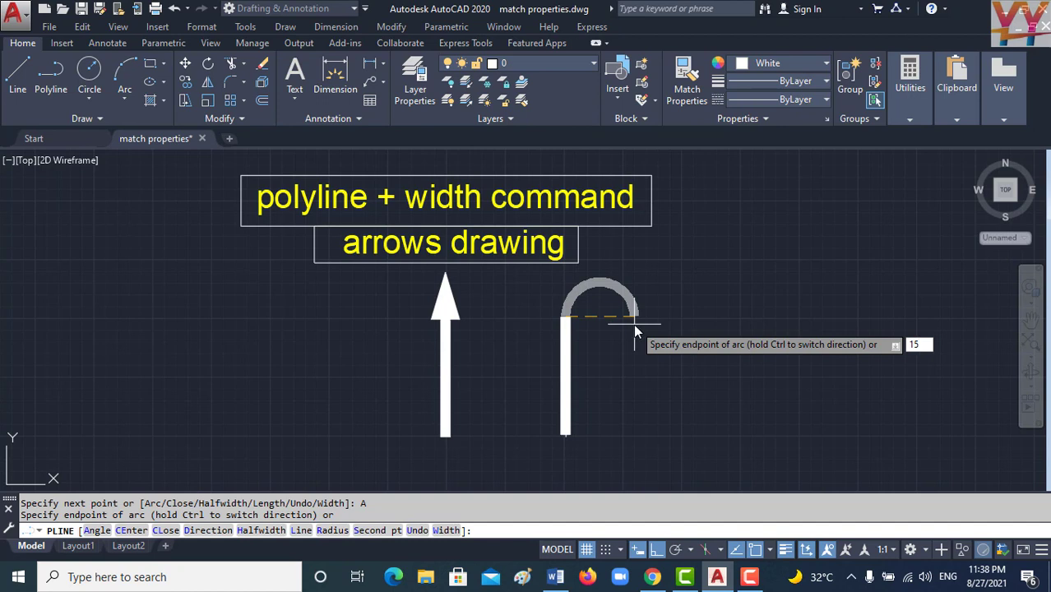
text(5)
key(Return)
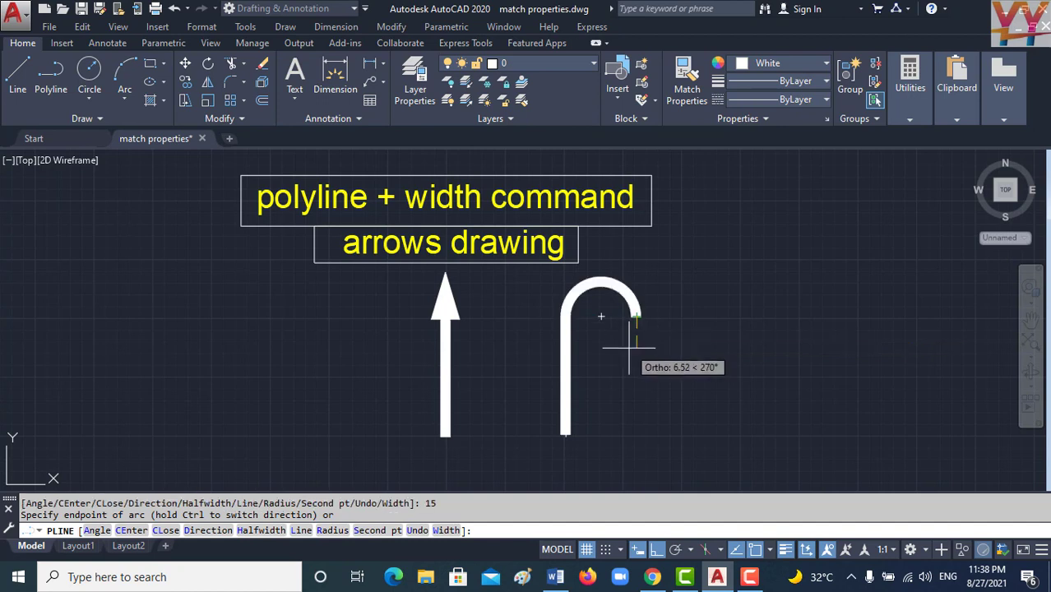
Return to line segments, add a 10-unit downward arrowhead tapering from width 6 to 0 at the arc's end, and finish the polyline
click(305, 532)
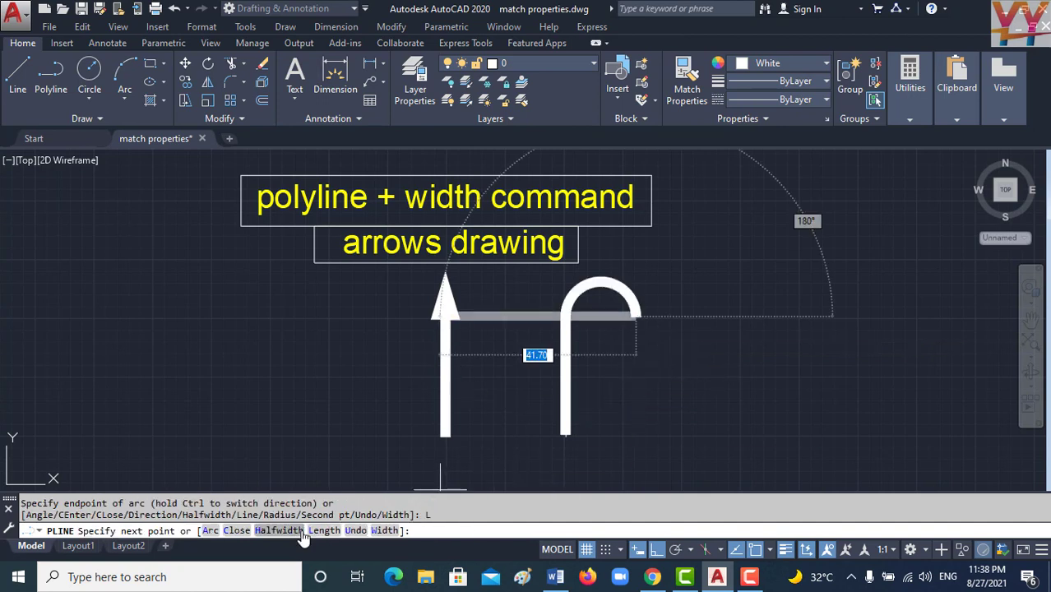
click(383, 531)
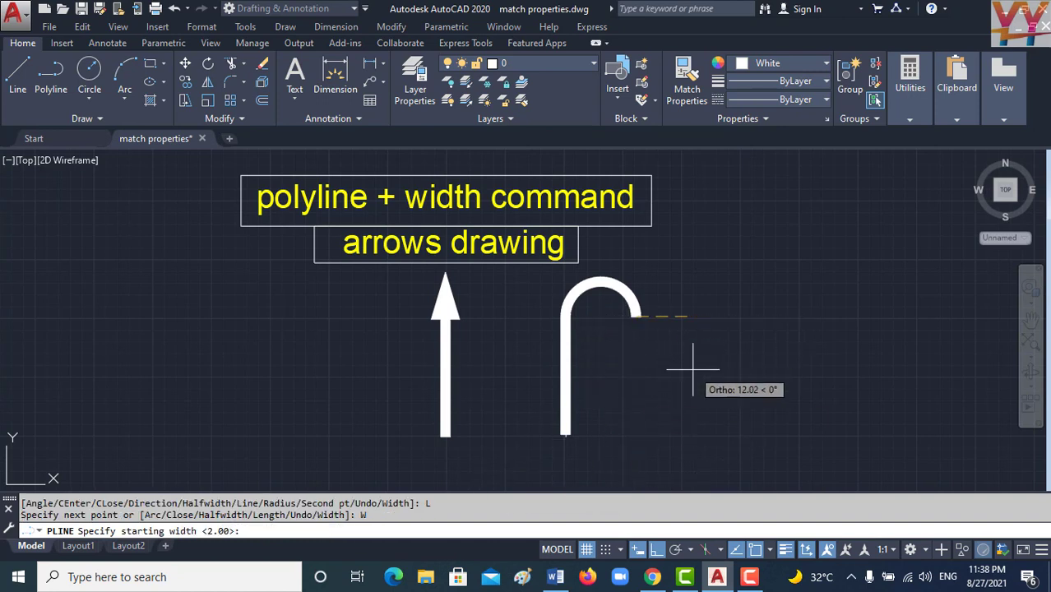
text(6)
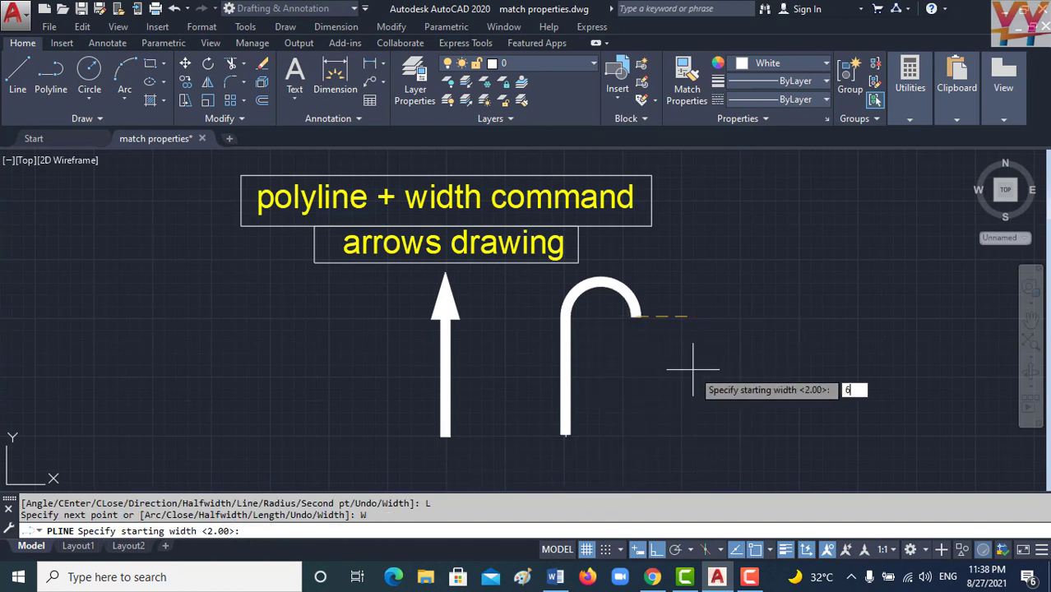
key(Return)
text(0)
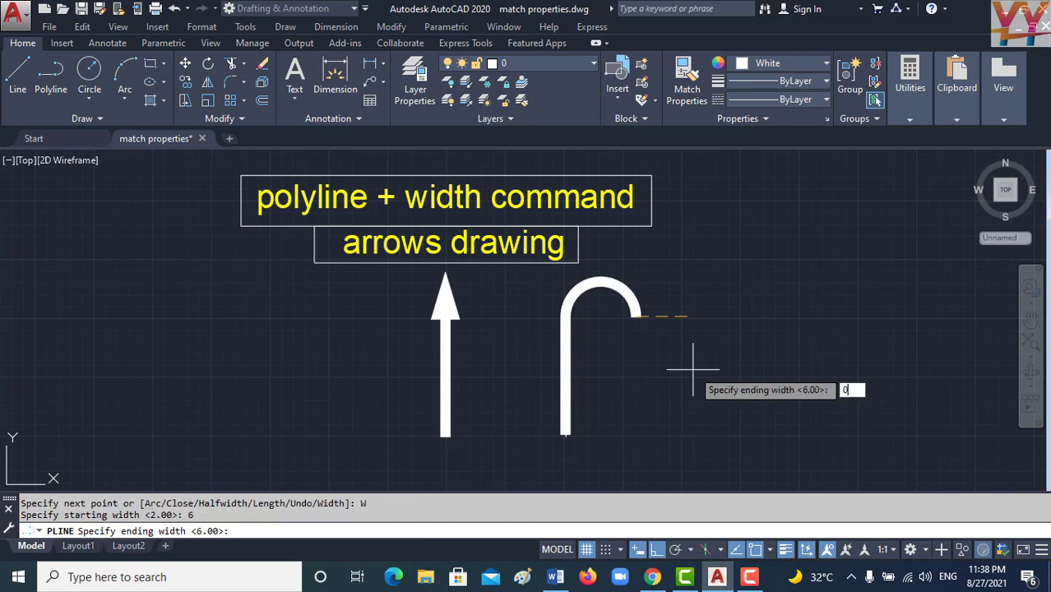
key(Return)
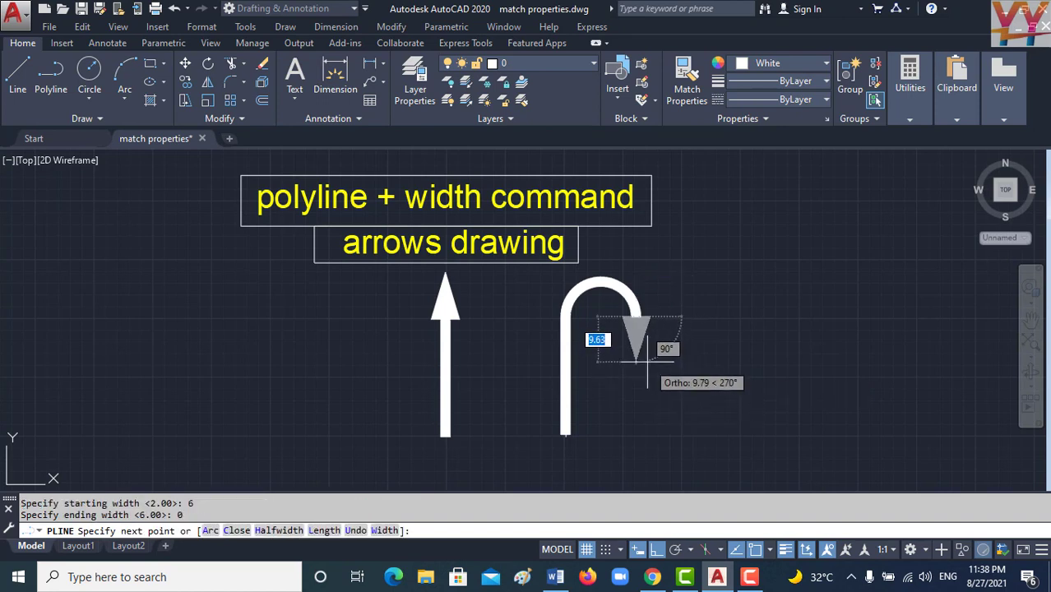
text(1)
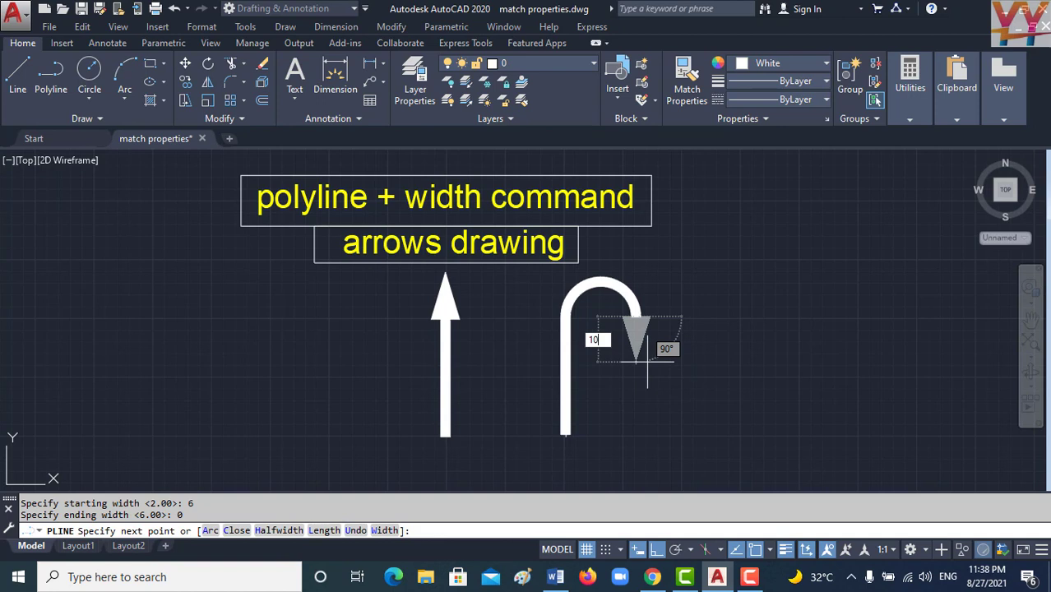
text(0)
key(Return)
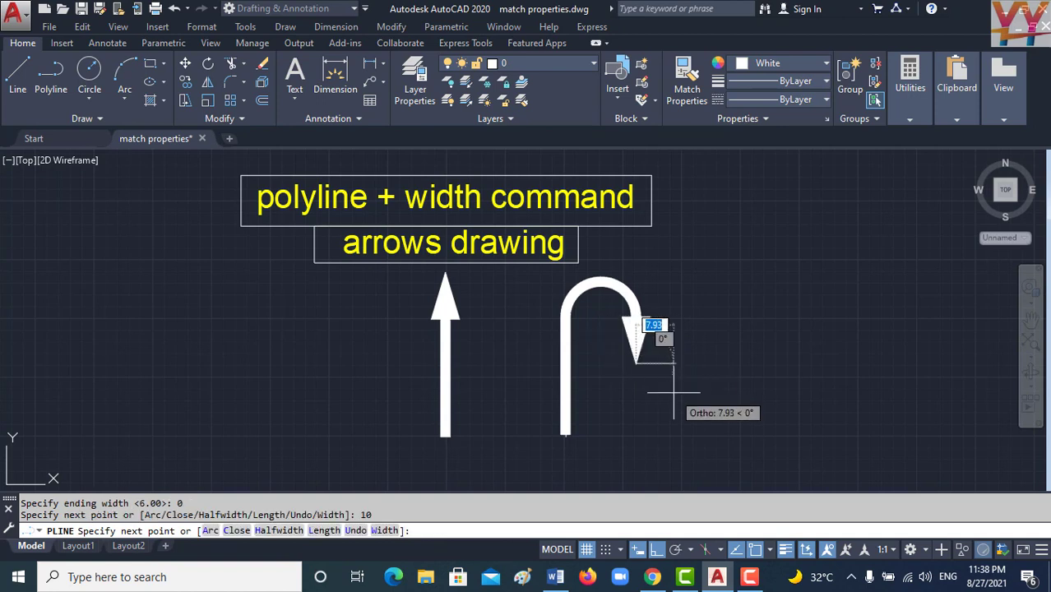
key(Escape)
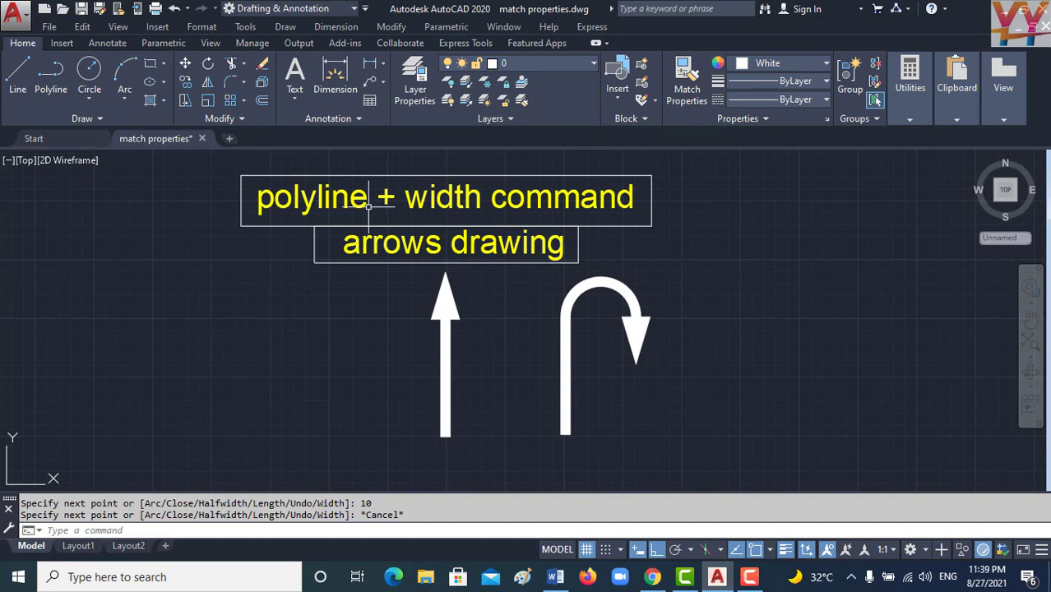
Mirror the curved arrow across the vertical centerline of the straight arrow, keeping the source object
mouse_move(114, 145)
click(208, 82)
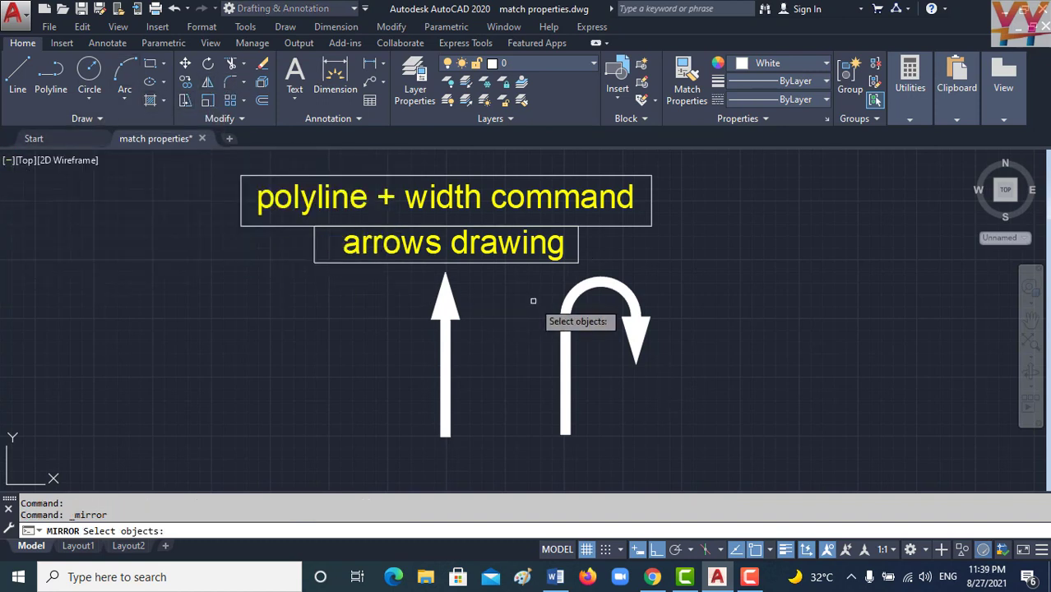
click(686, 268)
click(595, 367)
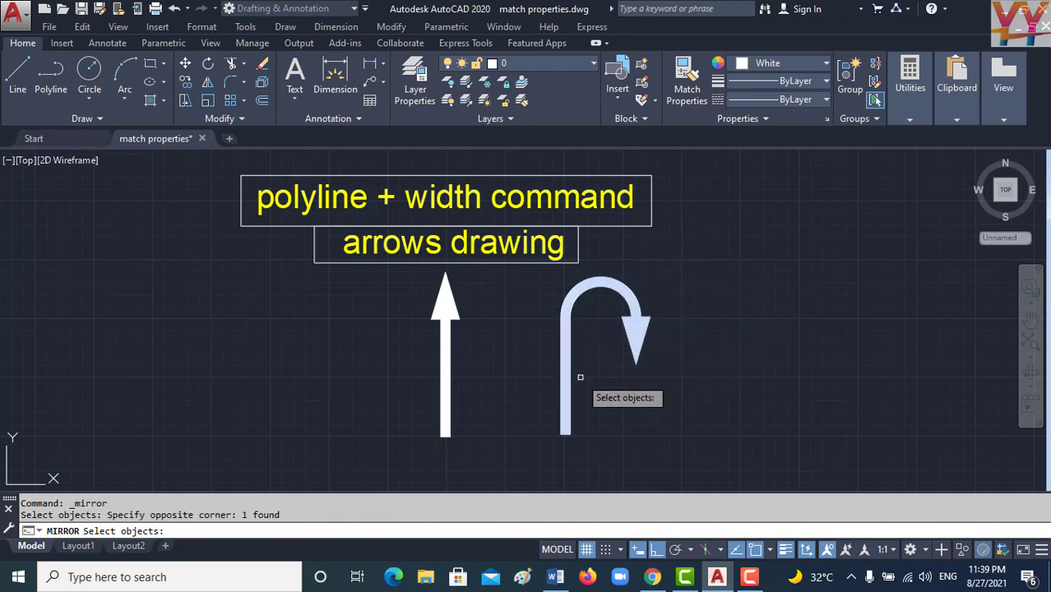
key(Return)
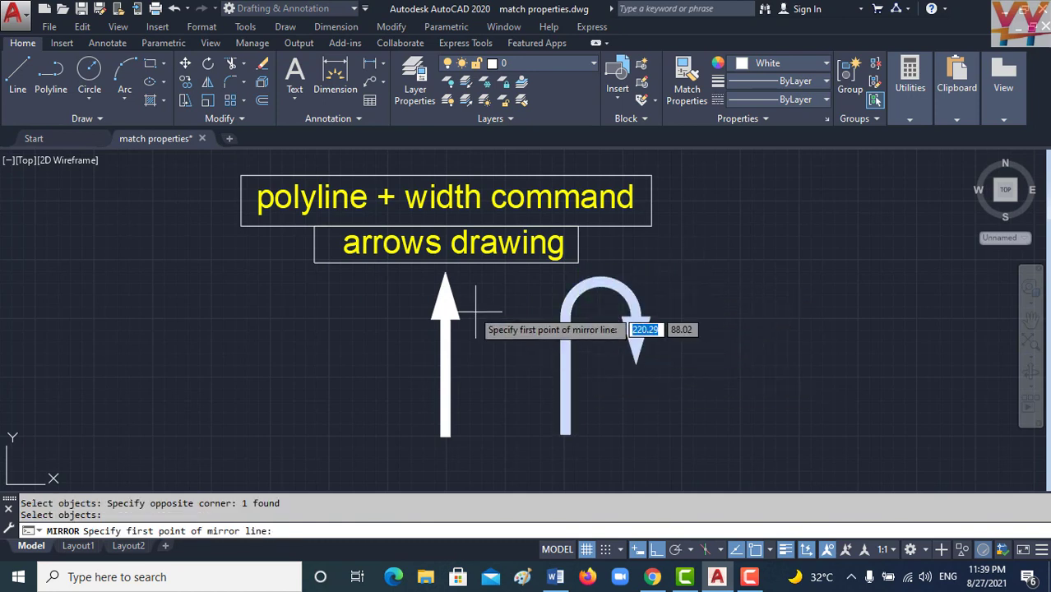
click(445, 318)
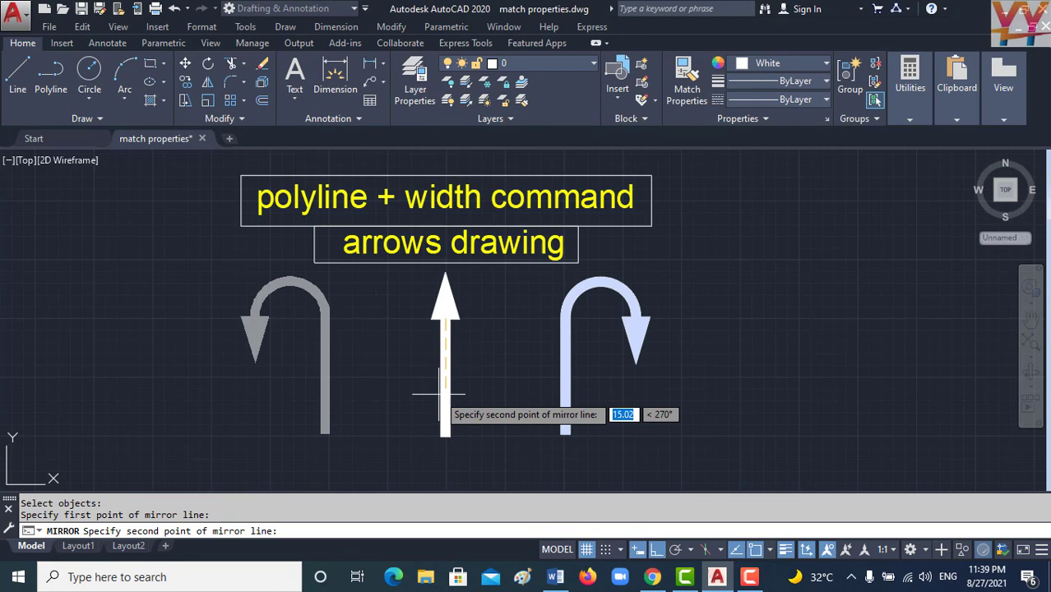
click(445, 436)
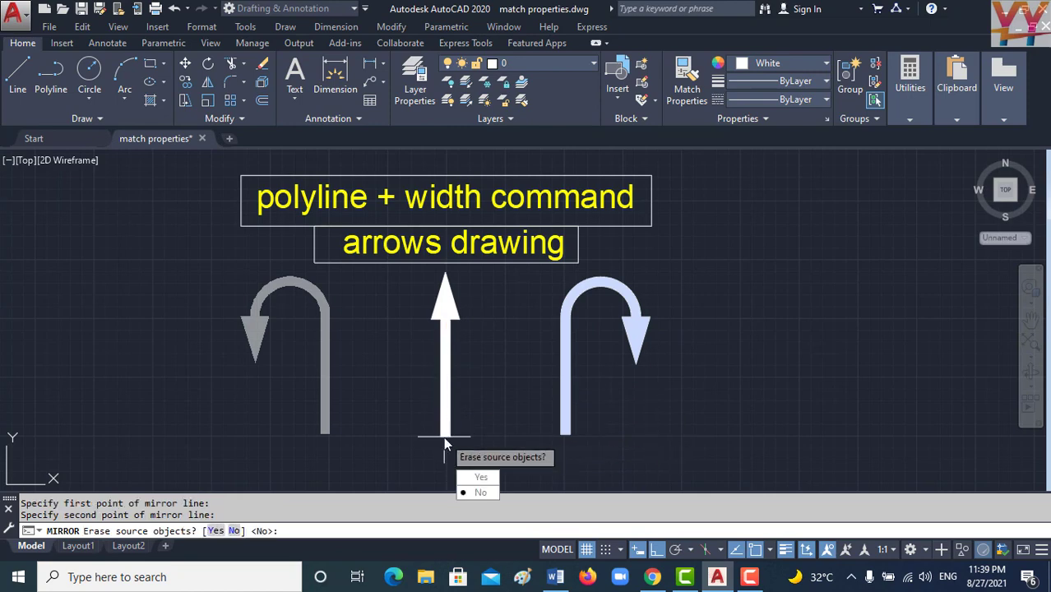
click(477, 487)
Start a polyline below the curved arrow's shaft and draw a 25-unit horizontal shaft leftward with constant width 2
middle_drag(520, 265, 528, 228)
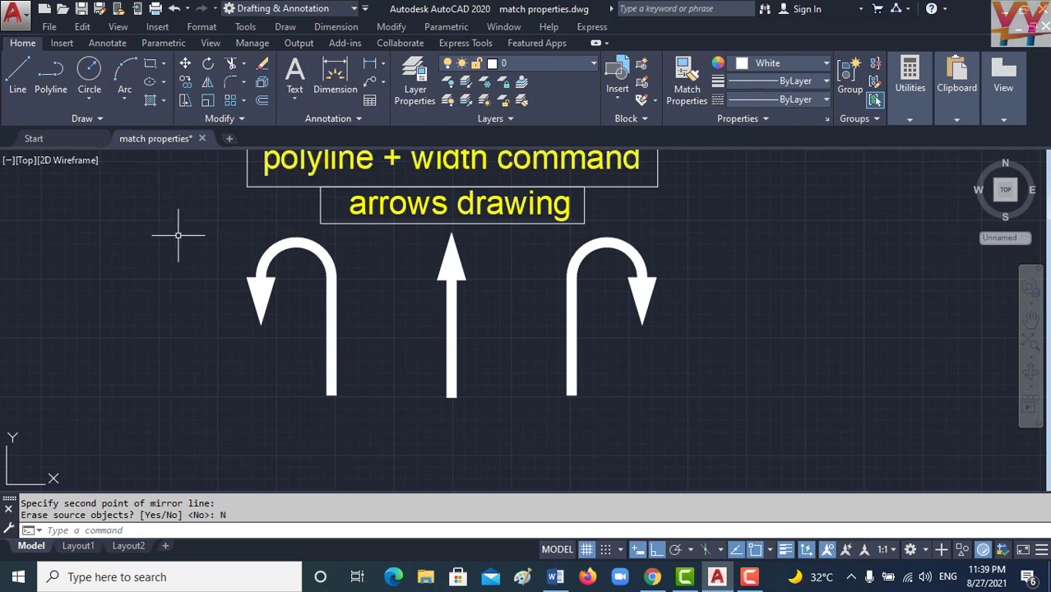
click(51, 76)
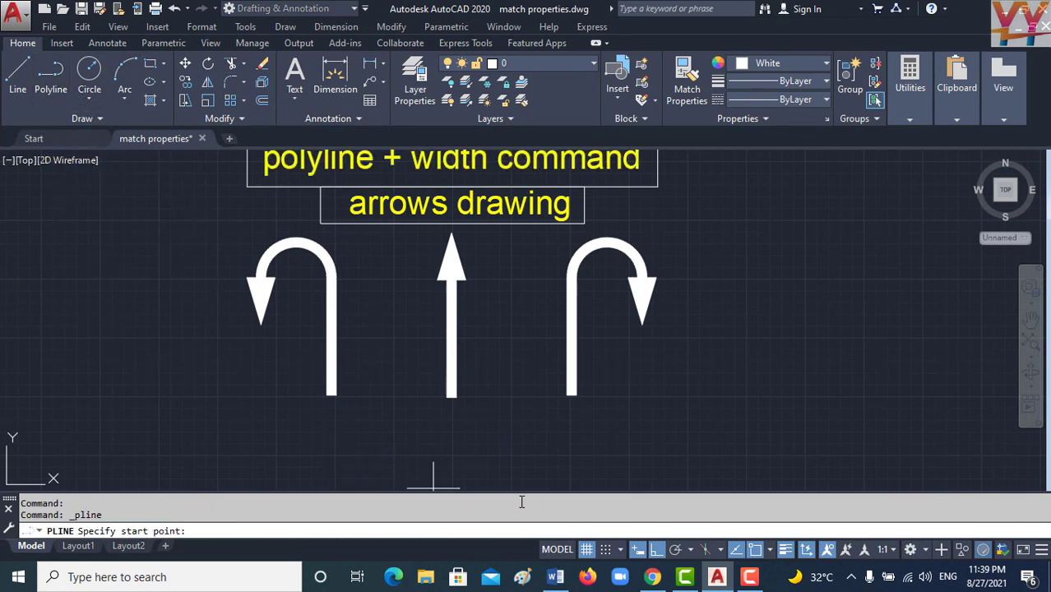
click(570, 439)
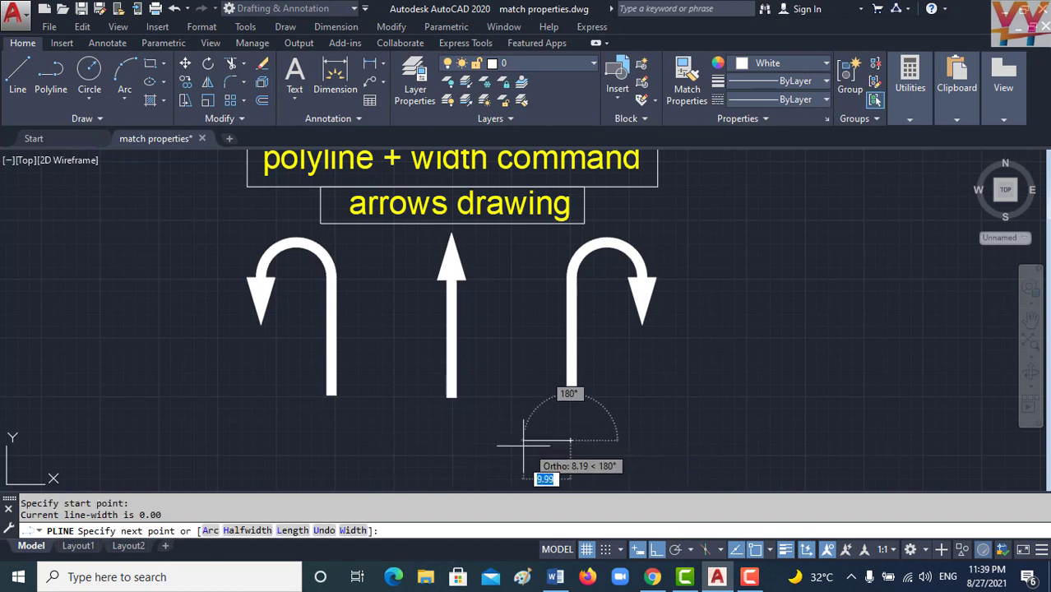
click(353, 530)
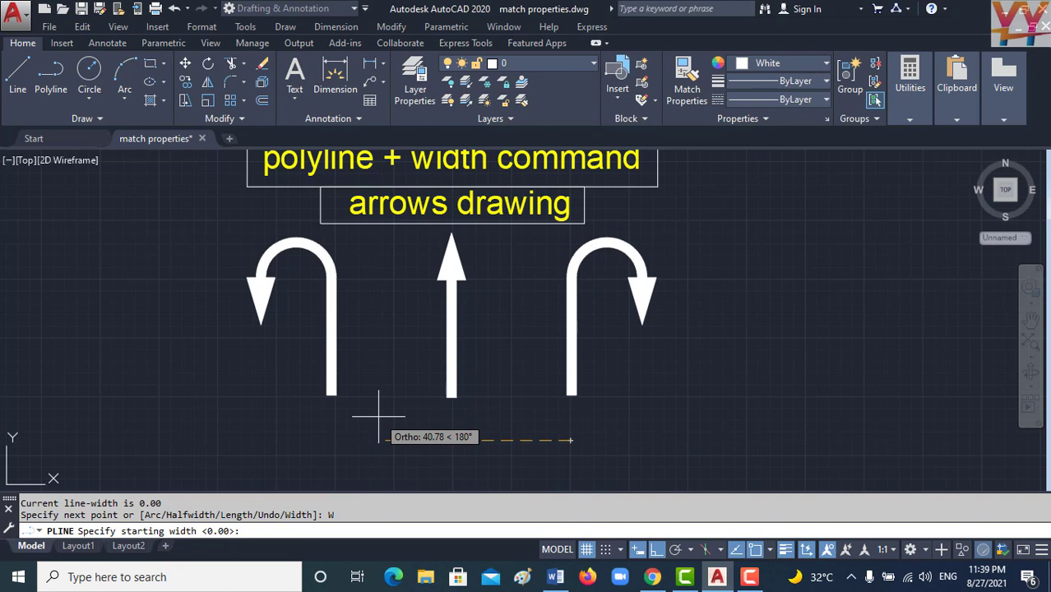
text(2)
key(Return)
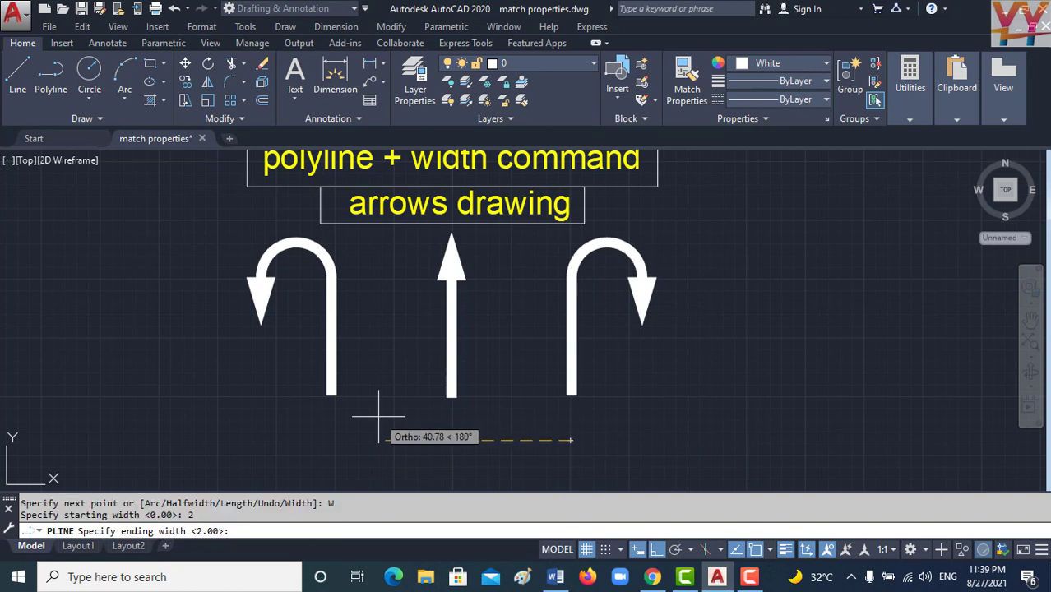
key(Return)
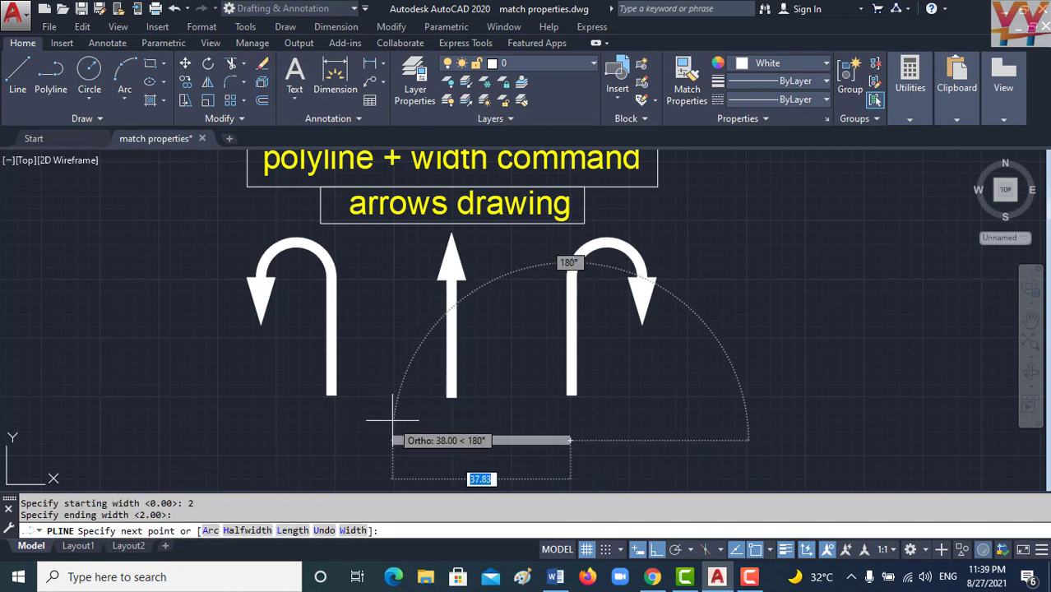
text(25)
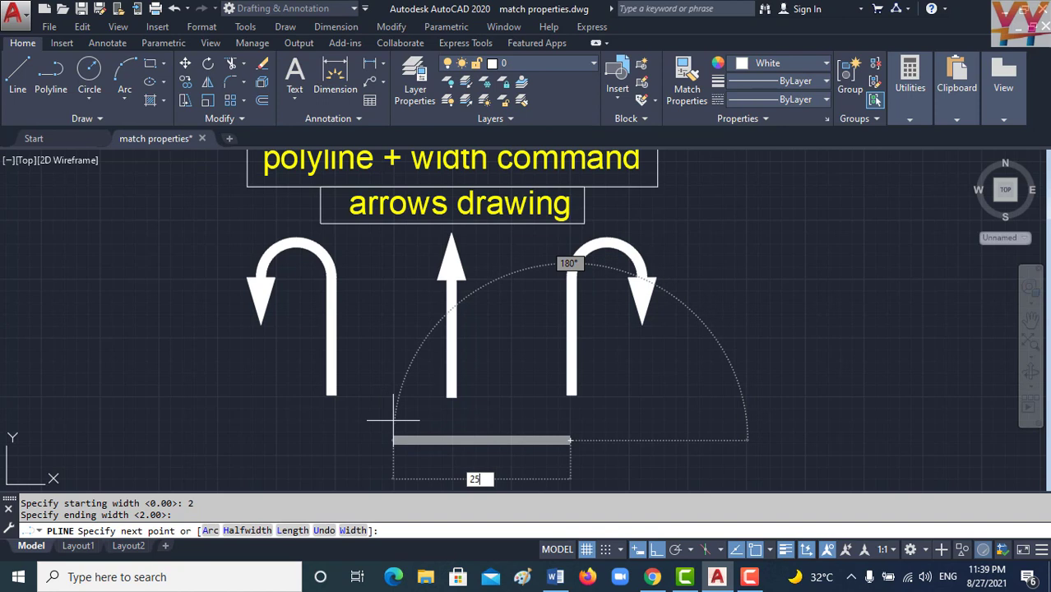
key(Return)
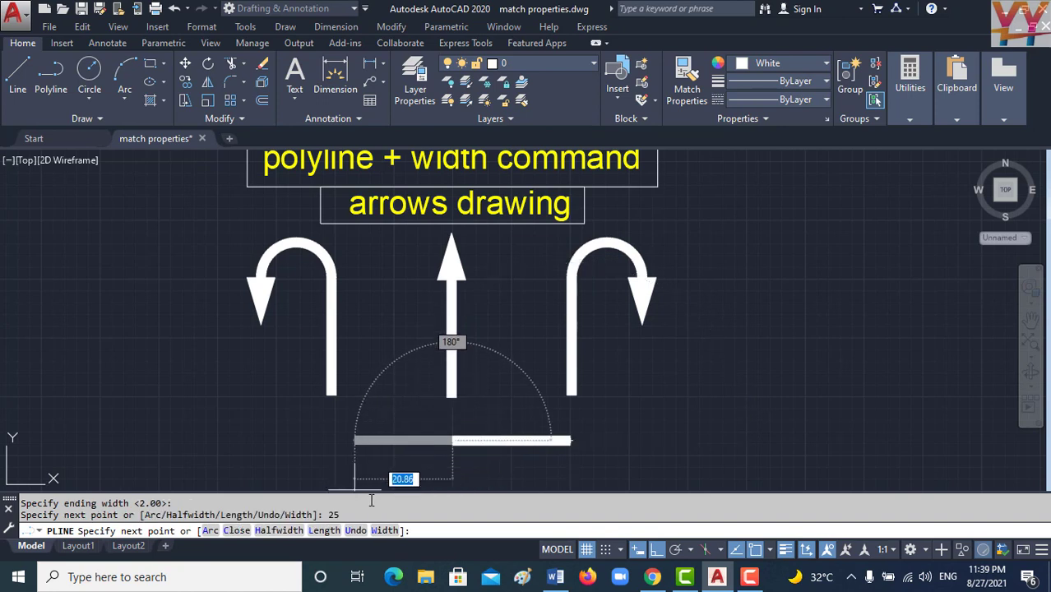
Add a 10-unit leftward arrowhead tapering from width 6 to 0 at the horizontal shaft's end, and finish the polyline
click(384, 531)
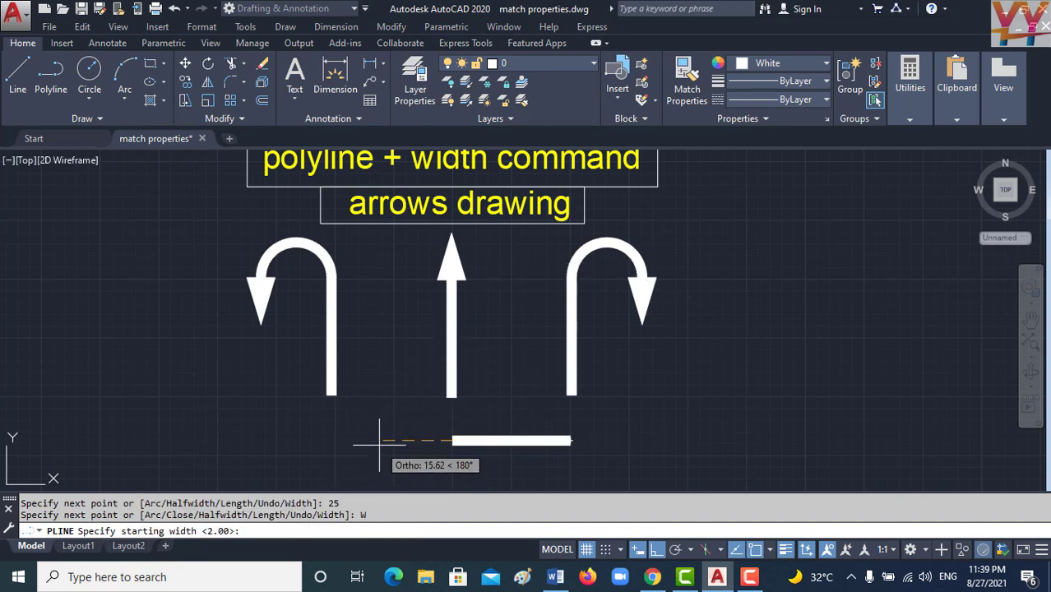
text(6)
key(Return)
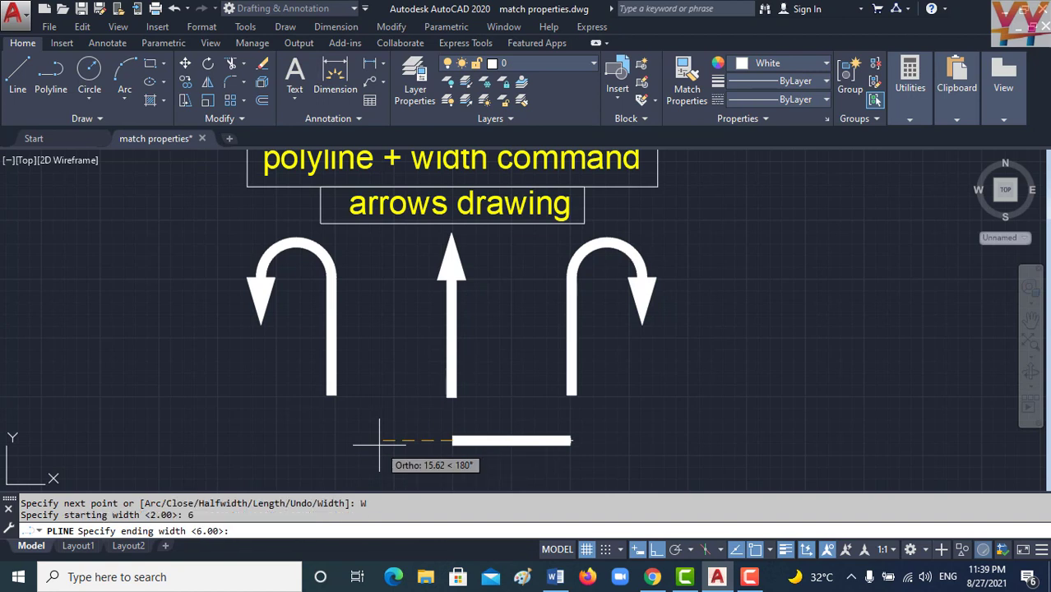
text(0)
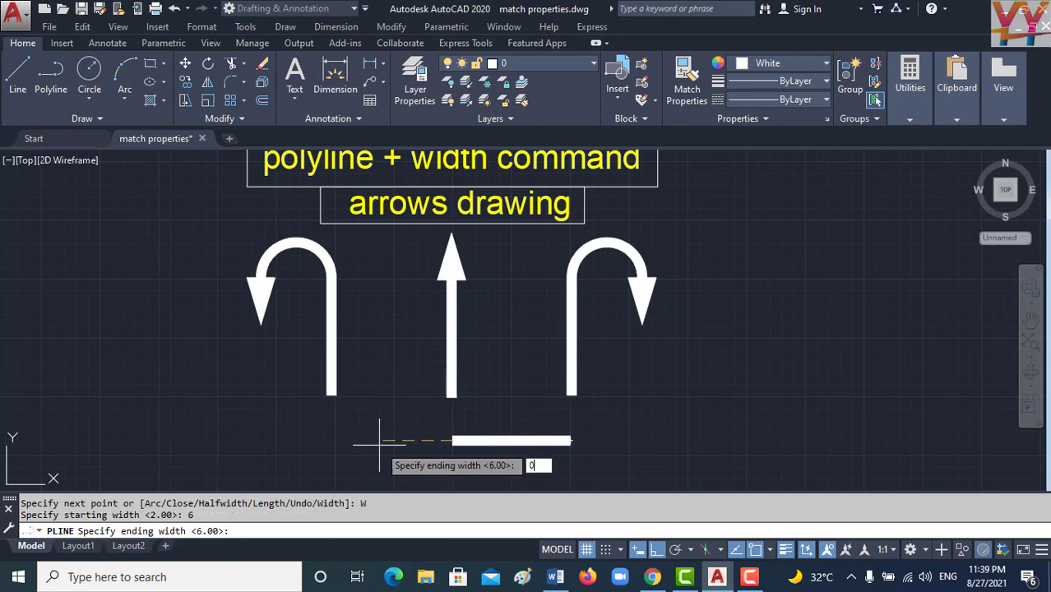
key(Return)
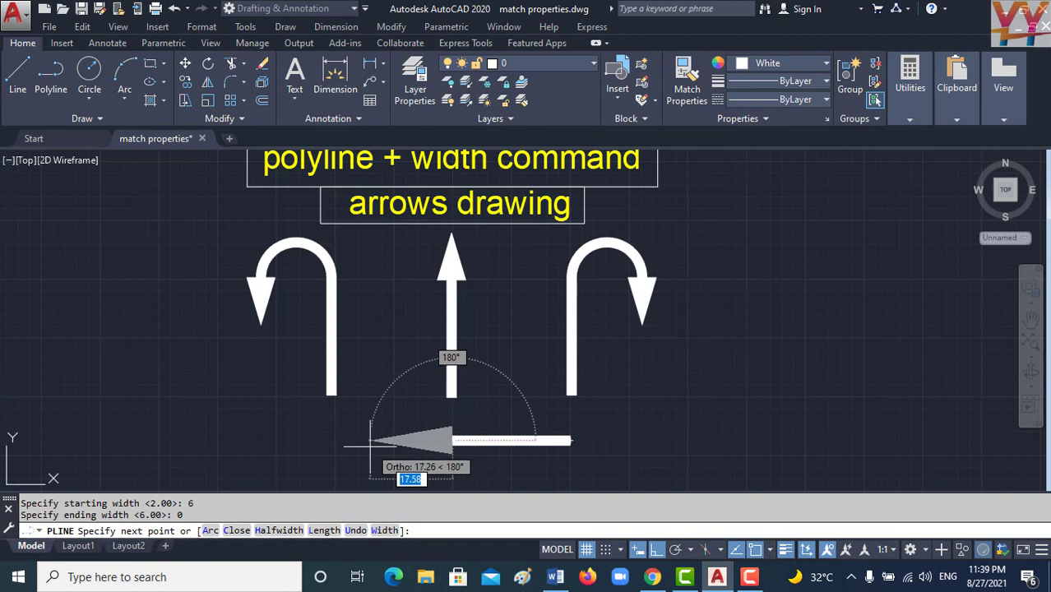
text(10)
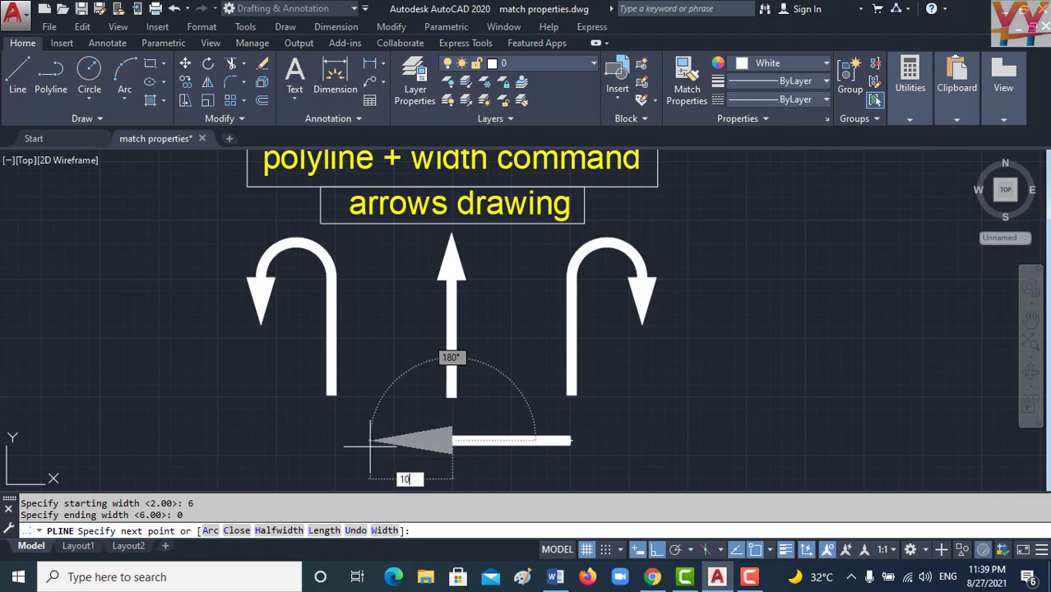
key(Return)
key(Escape)
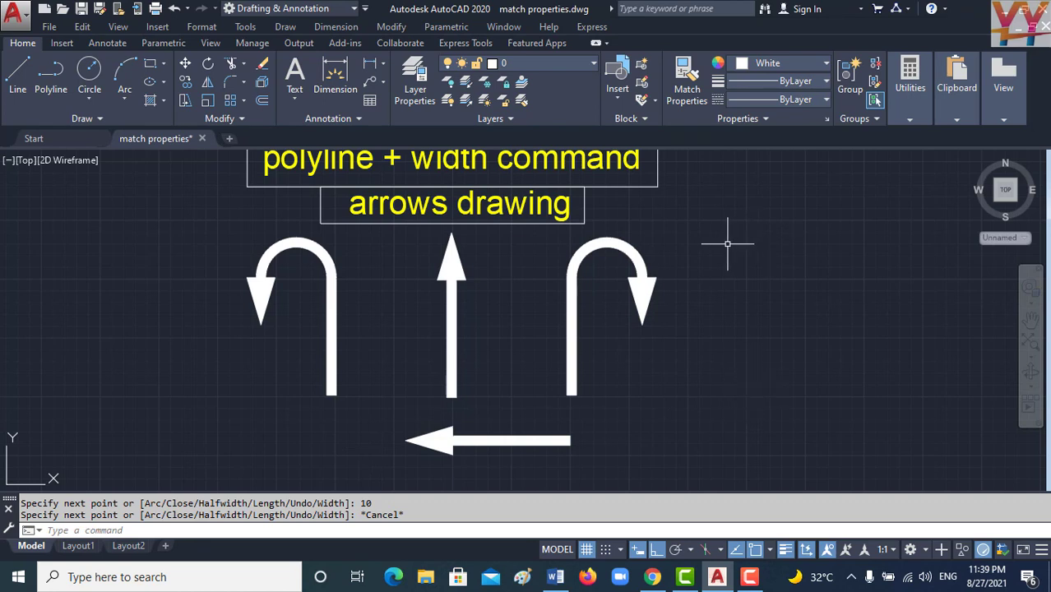
Change the color of the original curved arrow, to the right of the upright arrow, to magenta
click(699, 238)
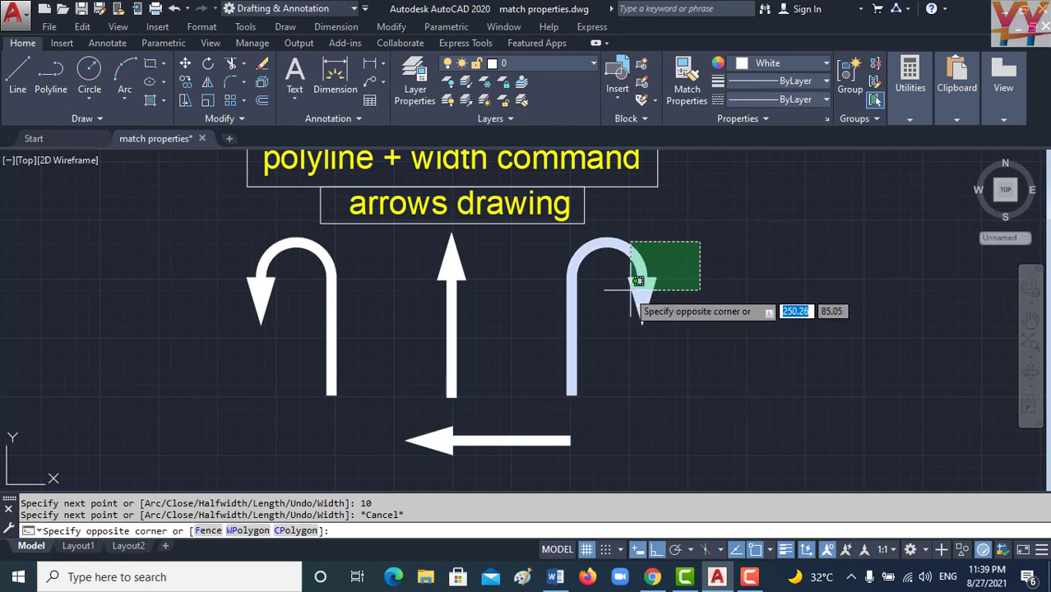
click(539, 349)
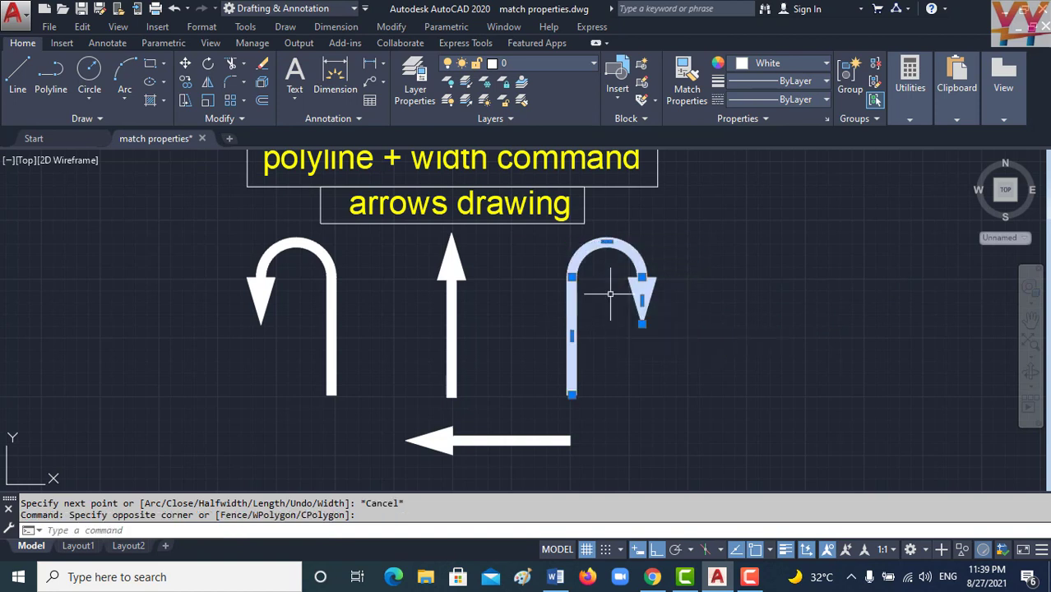
click(825, 64)
click(815, 220)
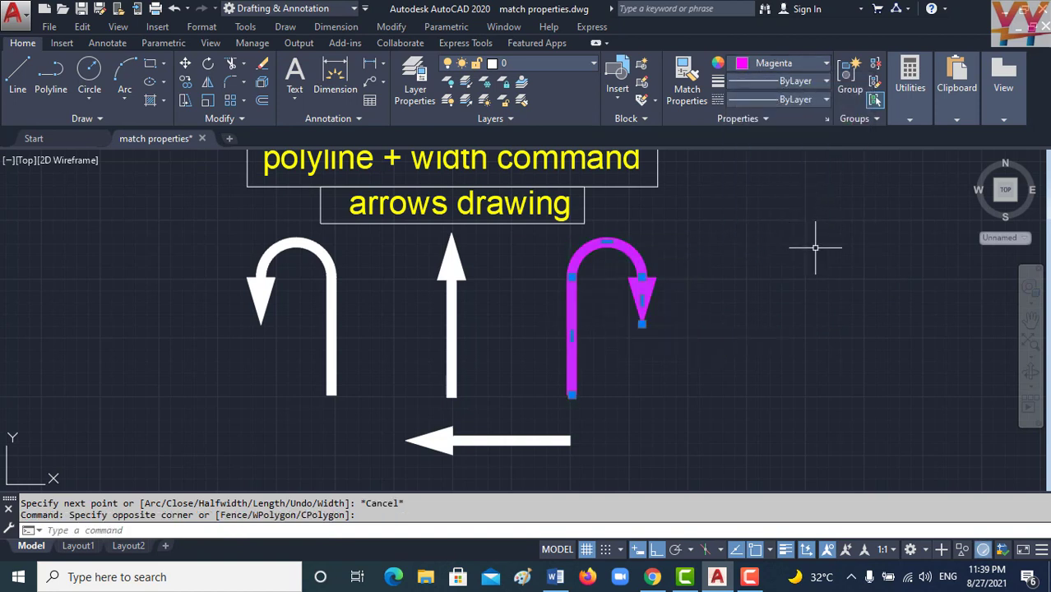
key(Escape)
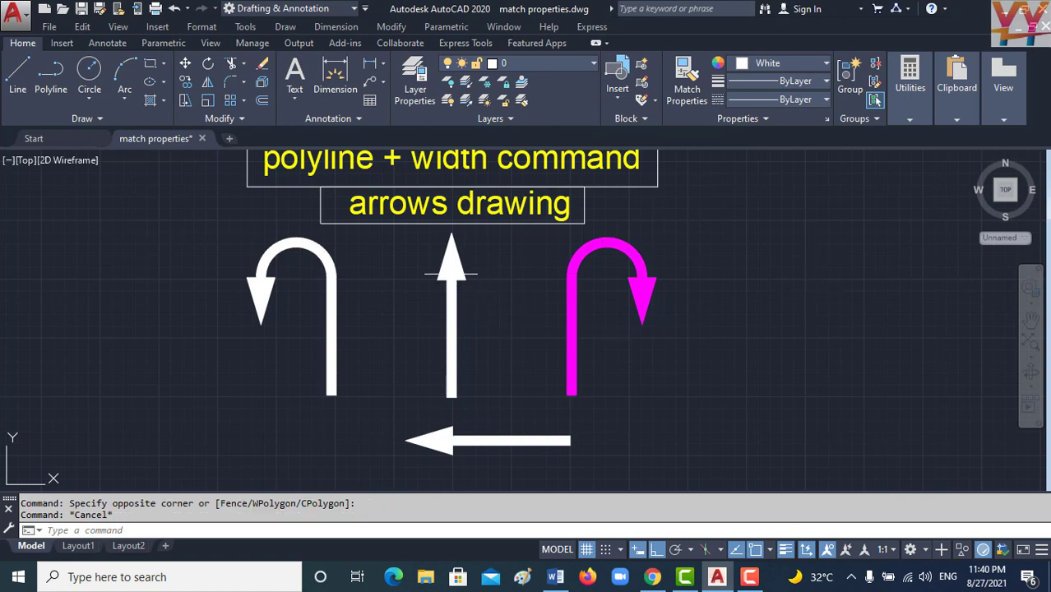
Change the color of the straight vertical arrow between the two curved arrows to yellow
click(520, 255)
click(382, 350)
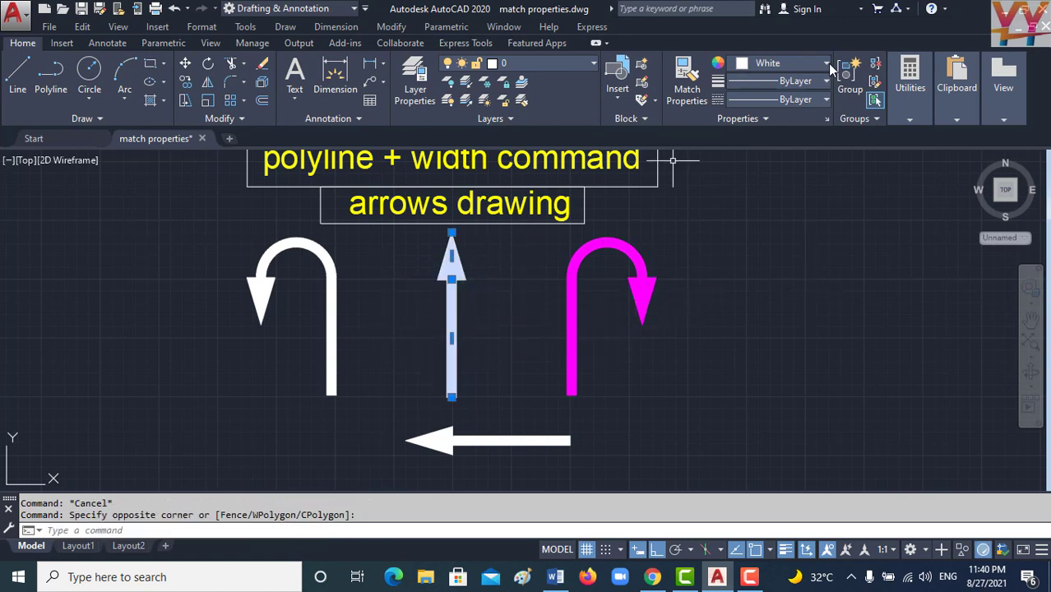
click(826, 63)
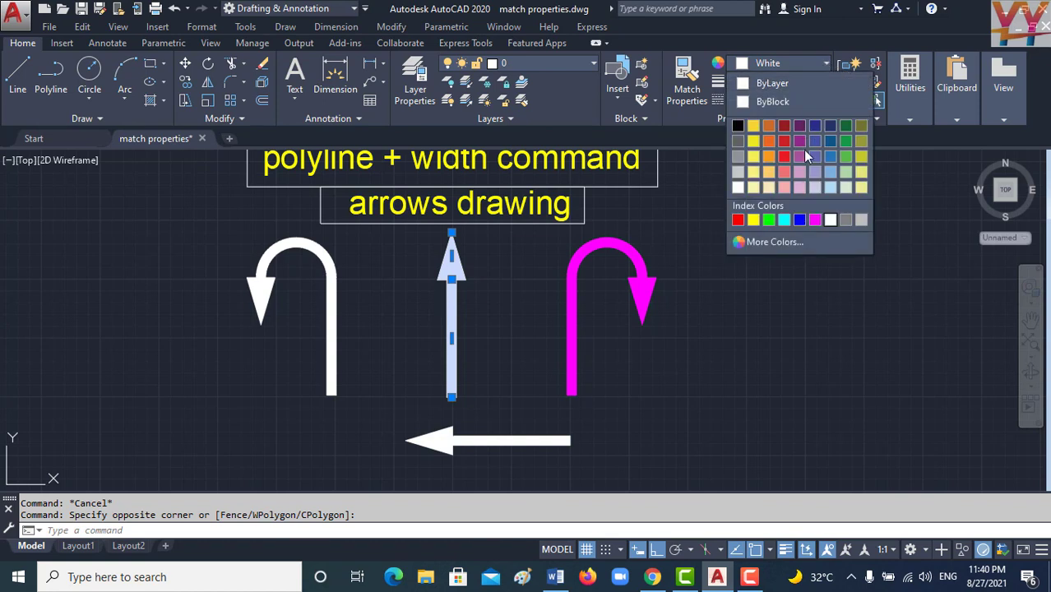
click(754, 220)
key(Escape)
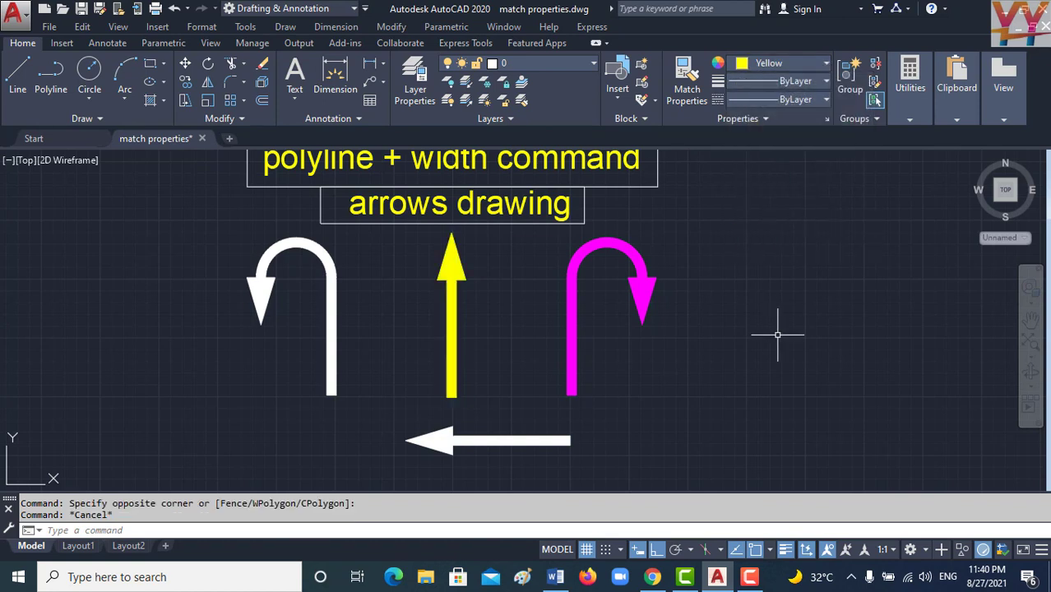
Change the color of the mirrored curved arrow, to the left of the upright arrow, to red
click(363, 254)
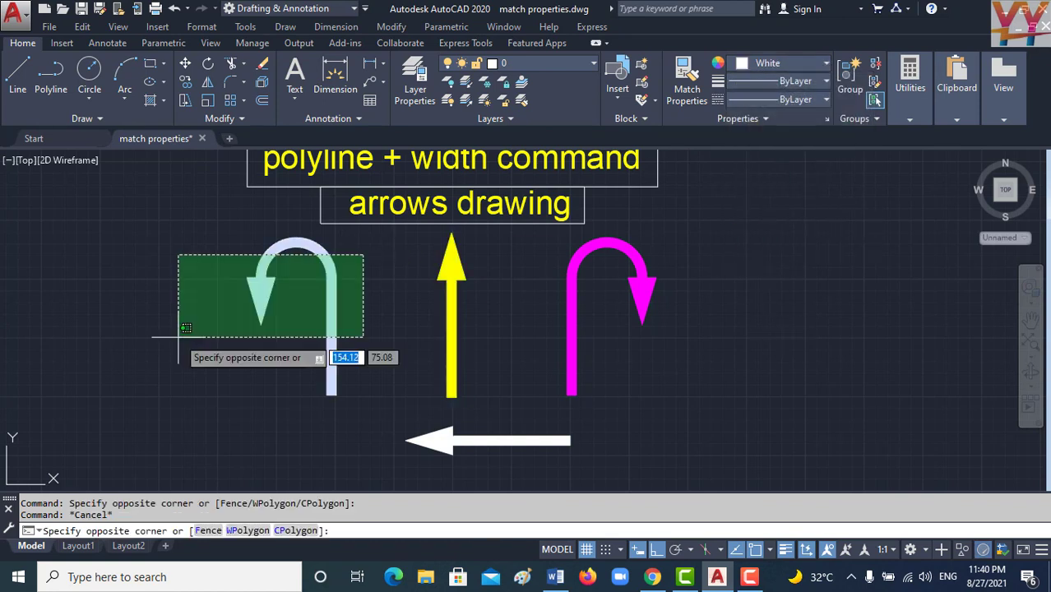
click(177, 338)
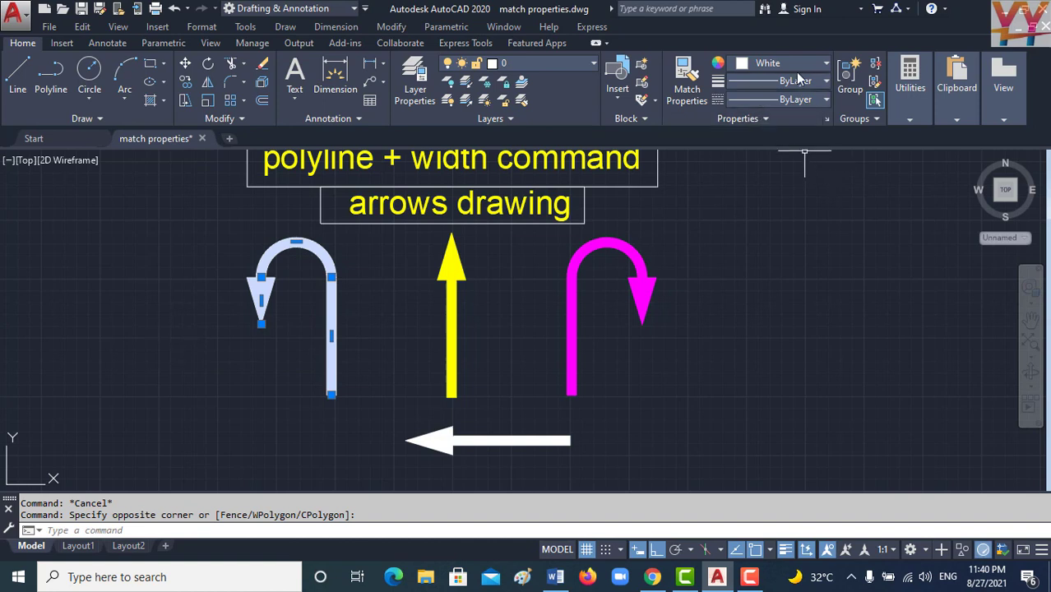
click(824, 69)
click(743, 231)
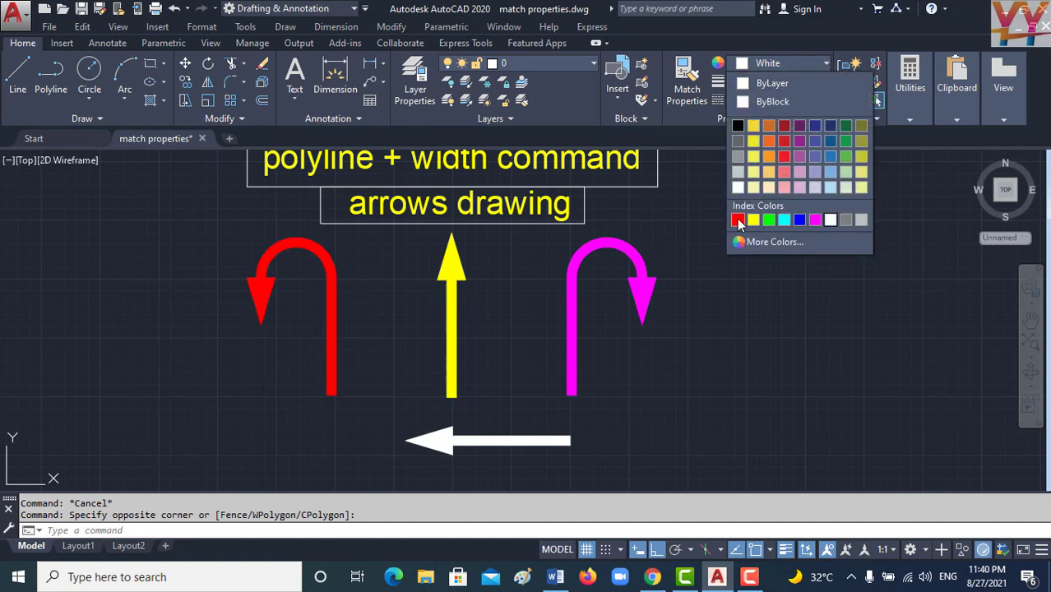
key(Escape)
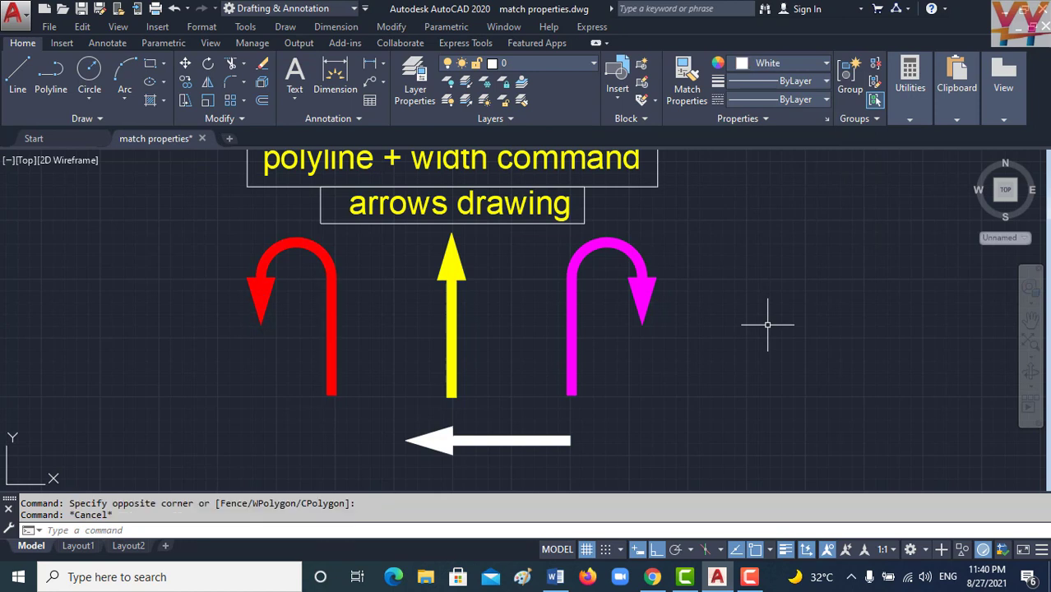
Change the color of the horizontal arrow below the other arrows to green
click(544, 425)
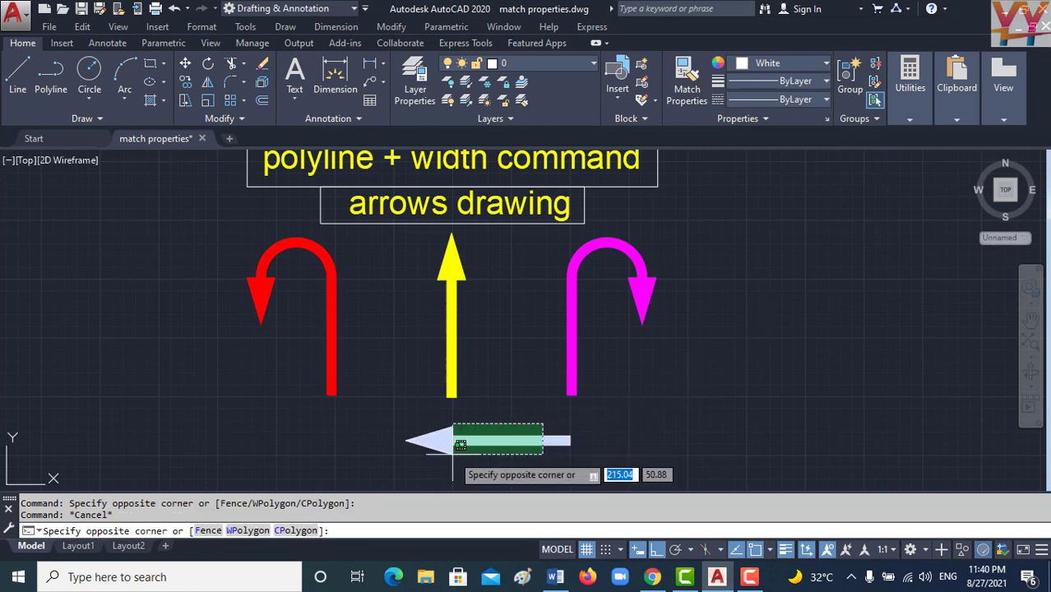
click(394, 459)
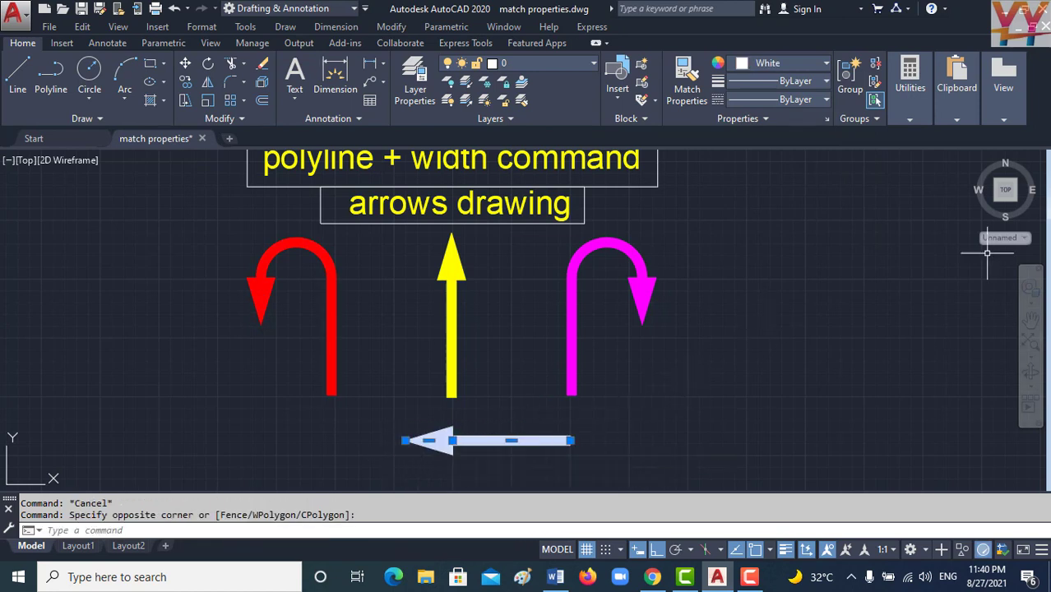
click(826, 66)
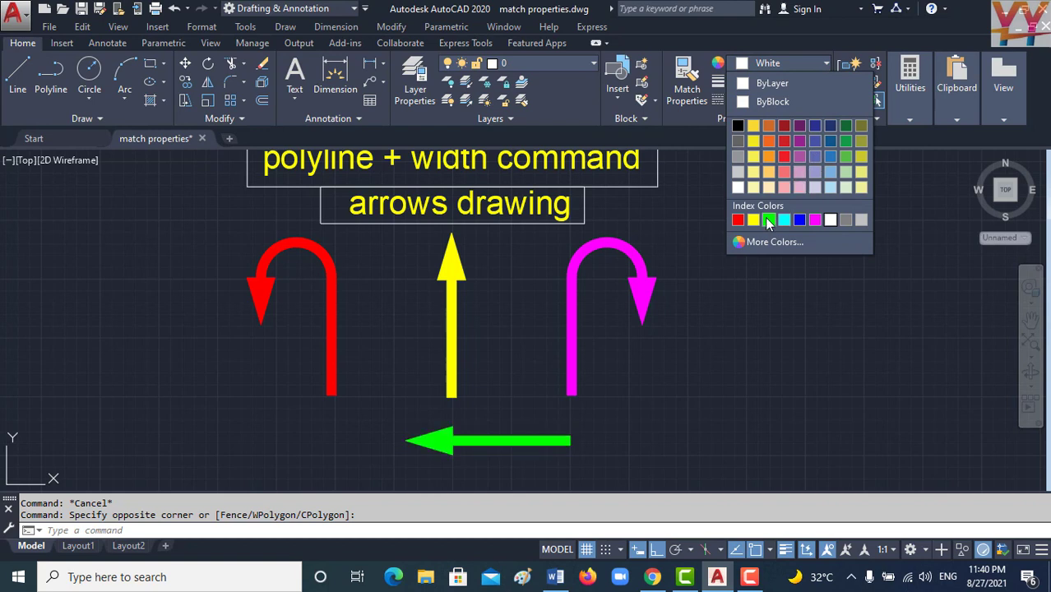
click(769, 220)
key(Escape)
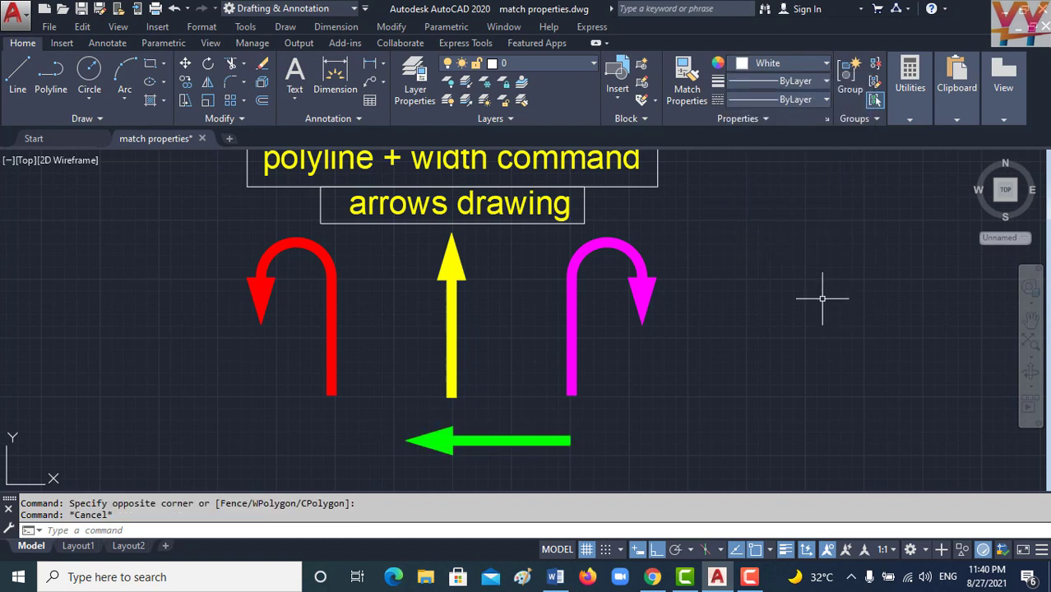
middle_drag(742, 265, 748, 305)
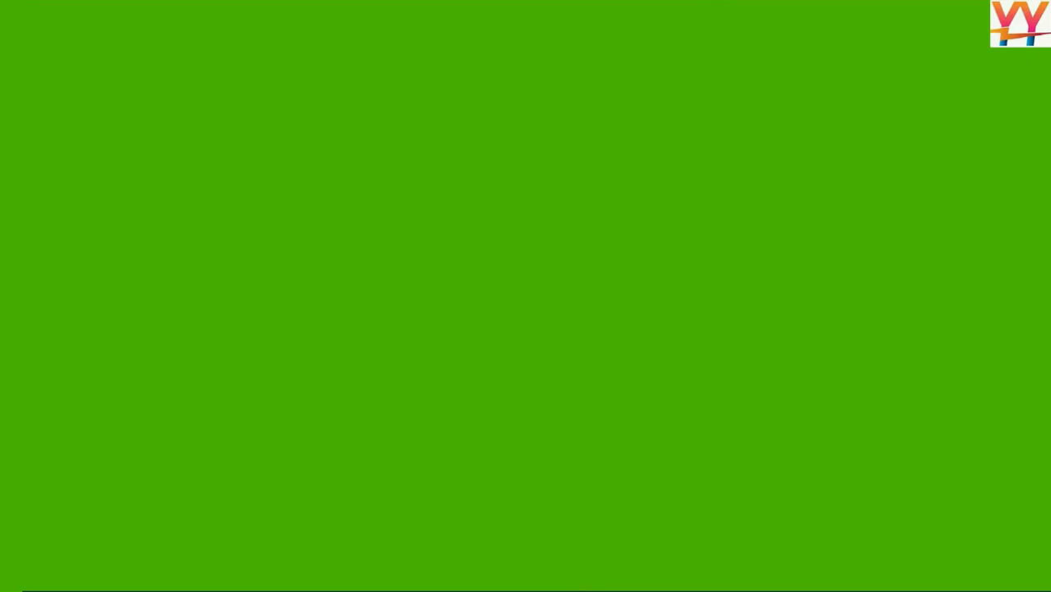